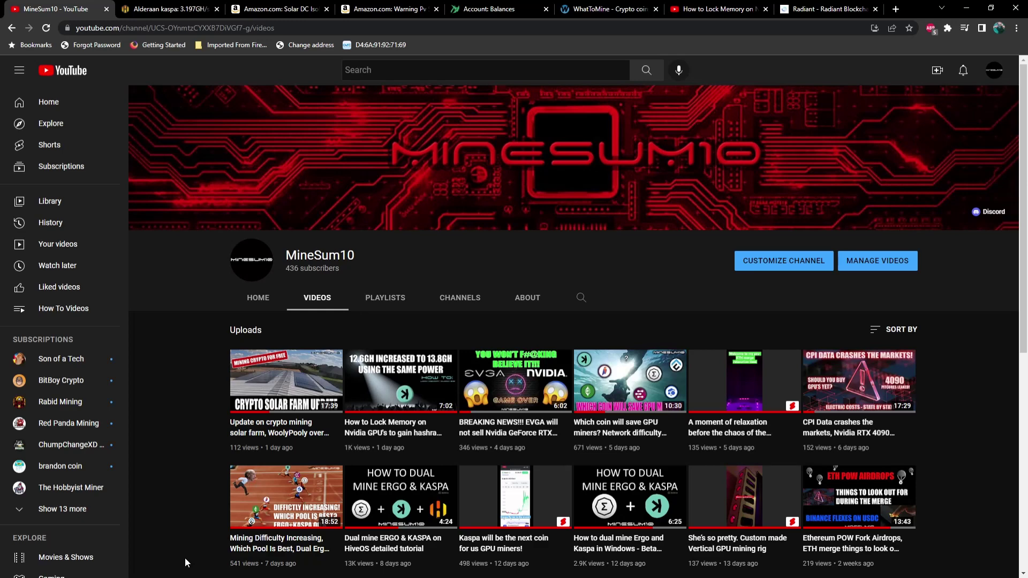
Look over the Alderaan rig dashboard and the memory-locking video, then open a new tab.
{"action": "left_click", "coordinate": [172, 9]}
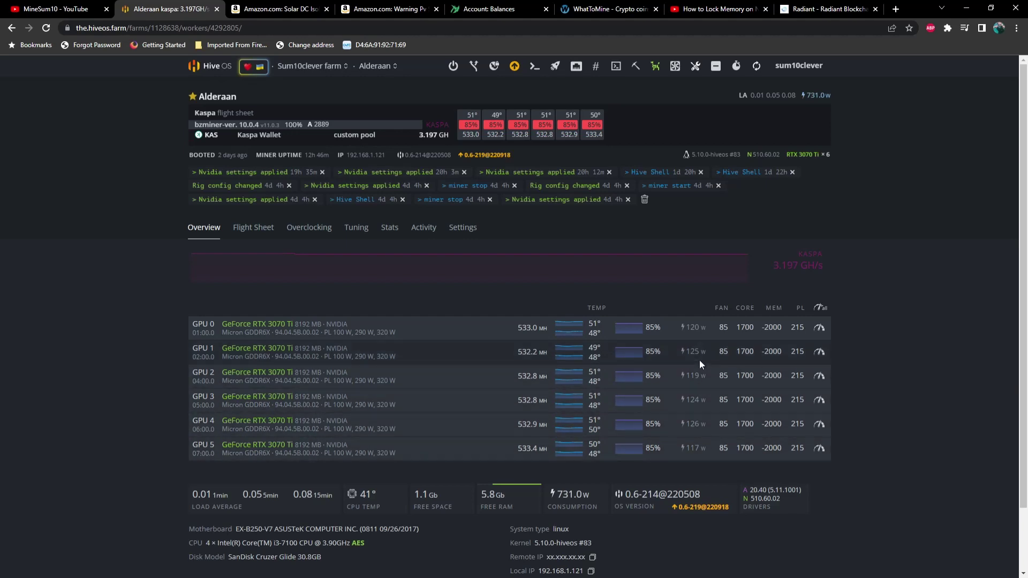
{"action": "left_click", "coordinate": [706, 11]}
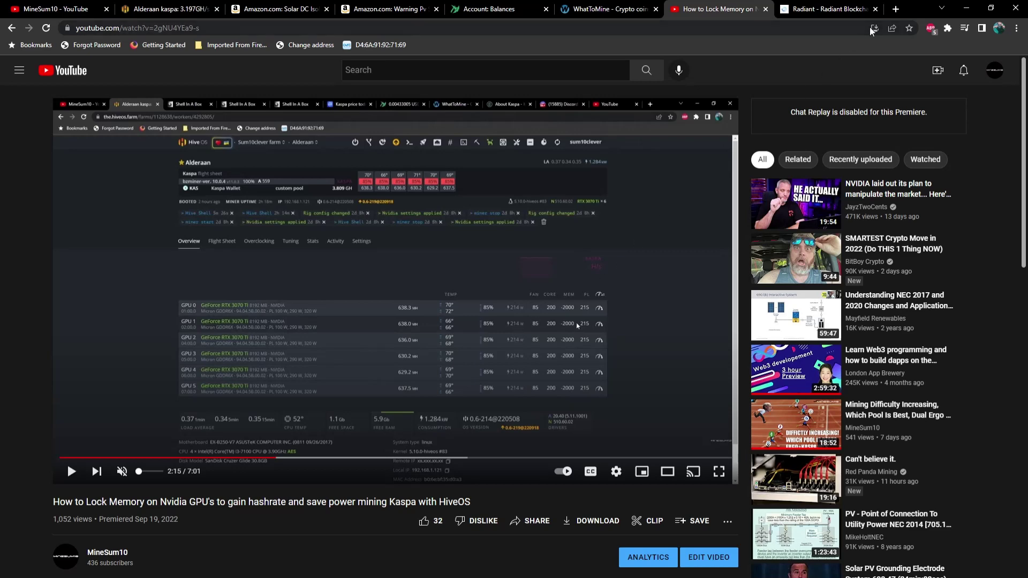
{"action": "left_click", "coordinate": [895, 9]}
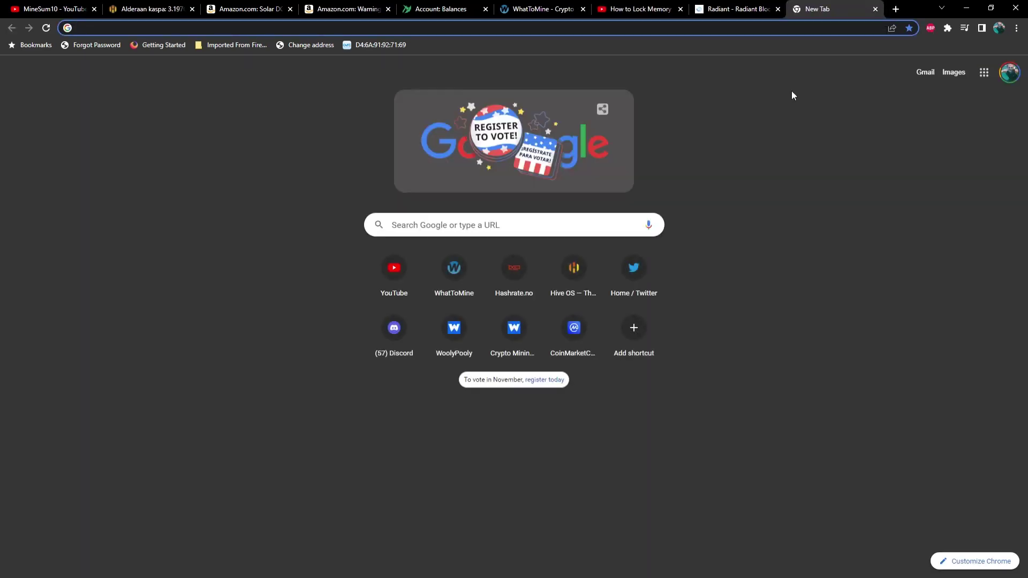
Bring up Google's calculator with 'calc' and compute 638 ÷ 214.
{"action": "type", "text": "calc"}
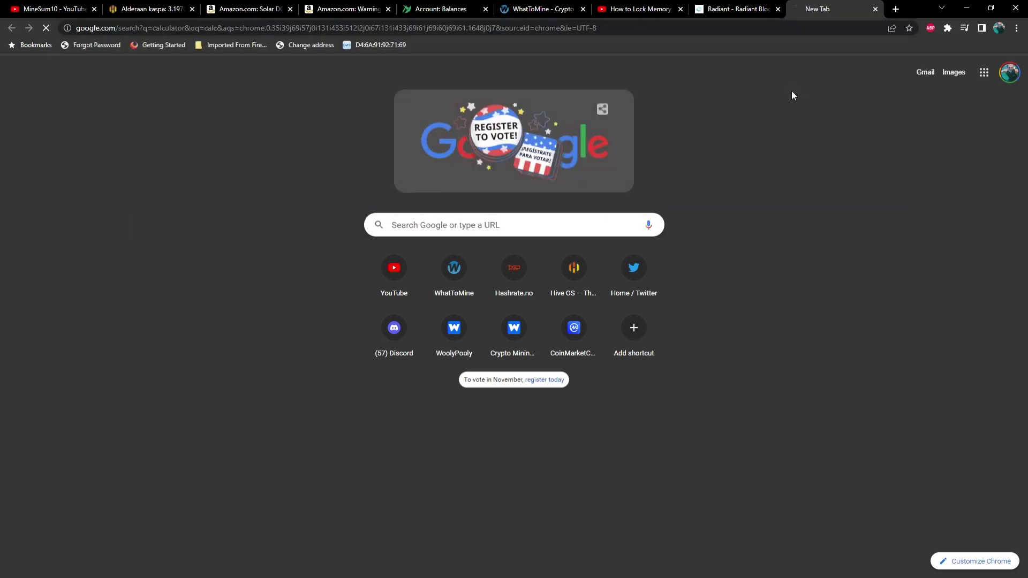
{"action": "key", "text": "Return"}
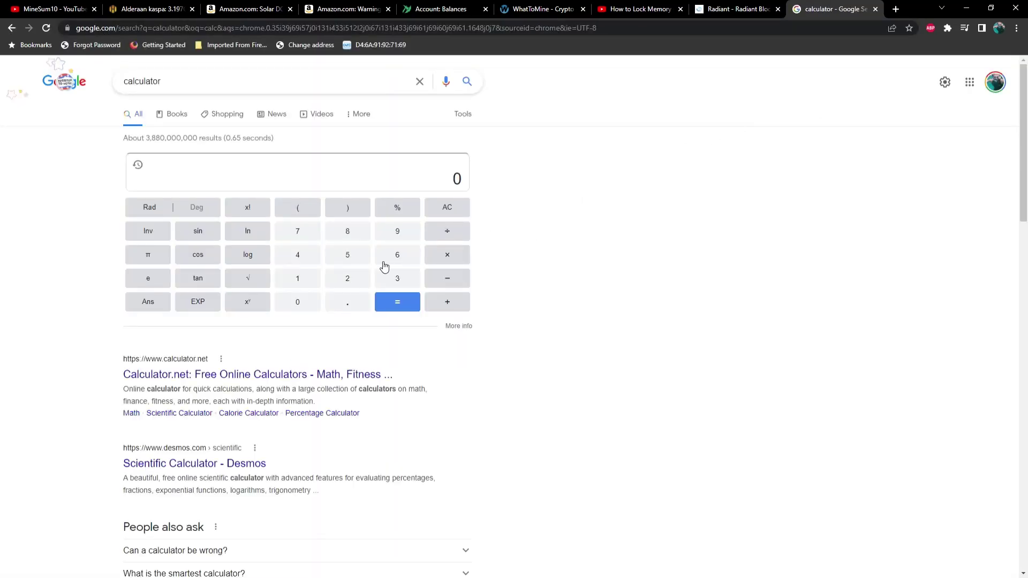
{"action": "left_click", "coordinate": [386, 260]}
{"action": "left_click", "coordinate": [392, 280]}
{"action": "left_click", "coordinate": [346, 229]}
{"action": "left_click", "coordinate": [447, 233]}
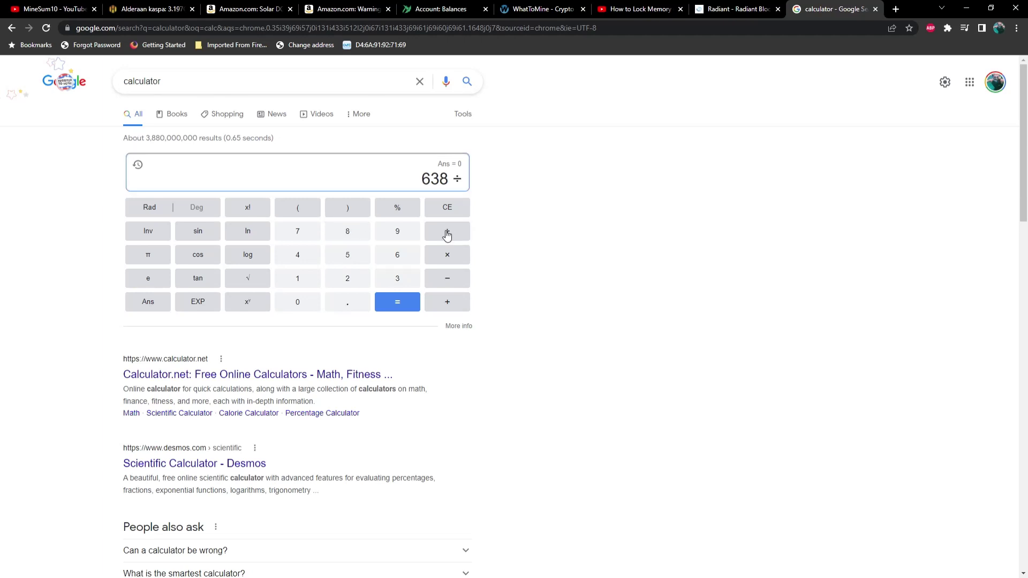
{"action": "left_click", "coordinate": [348, 276]}
{"action": "left_click", "coordinate": [303, 281]}
{"action": "left_click", "coordinate": [298, 257]}
{"action": "left_click", "coordinate": [409, 307]}
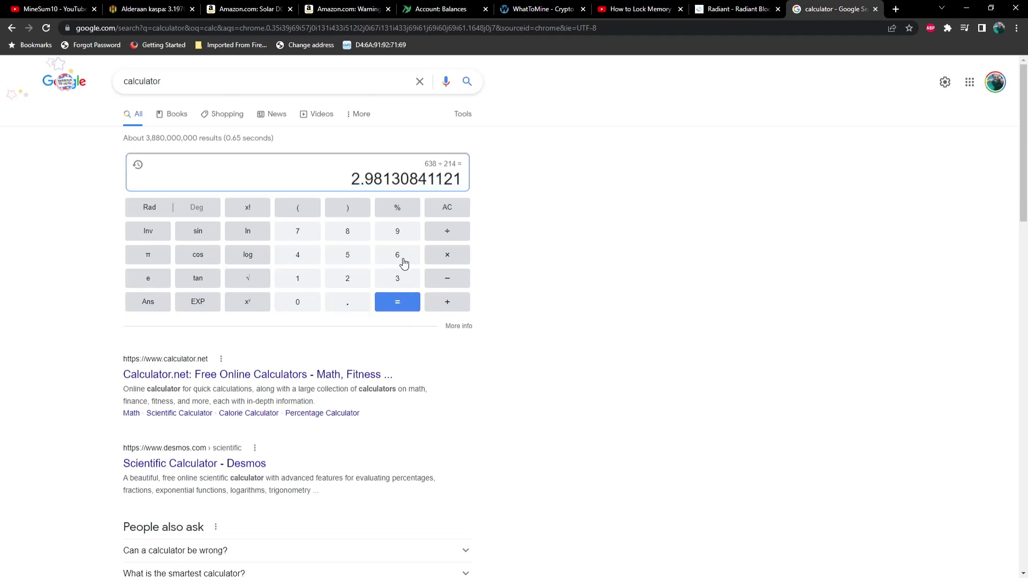
Recheck the Alderaan dashboard, then compute 533/117 for 4.55555555556.
{"action": "left_click", "coordinate": [158, 10]}
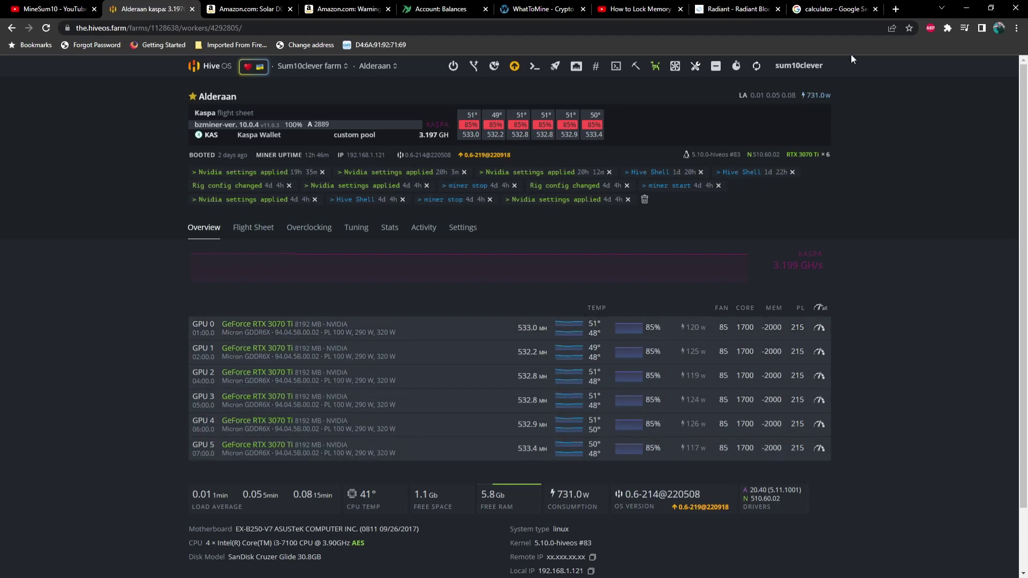
{"action": "left_click", "coordinate": [824, 11]}
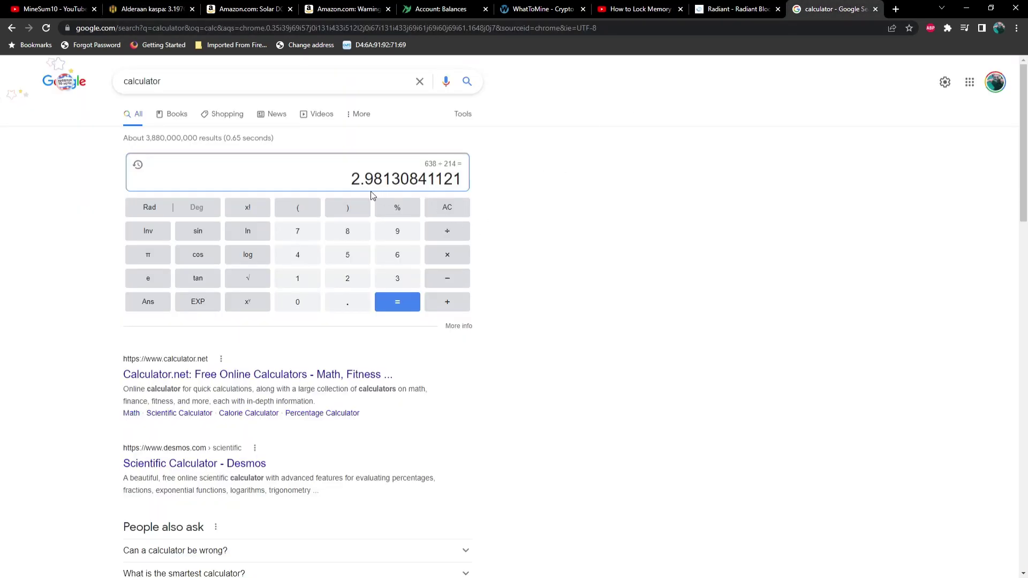
{"action": "left_click", "coordinate": [443, 207]}
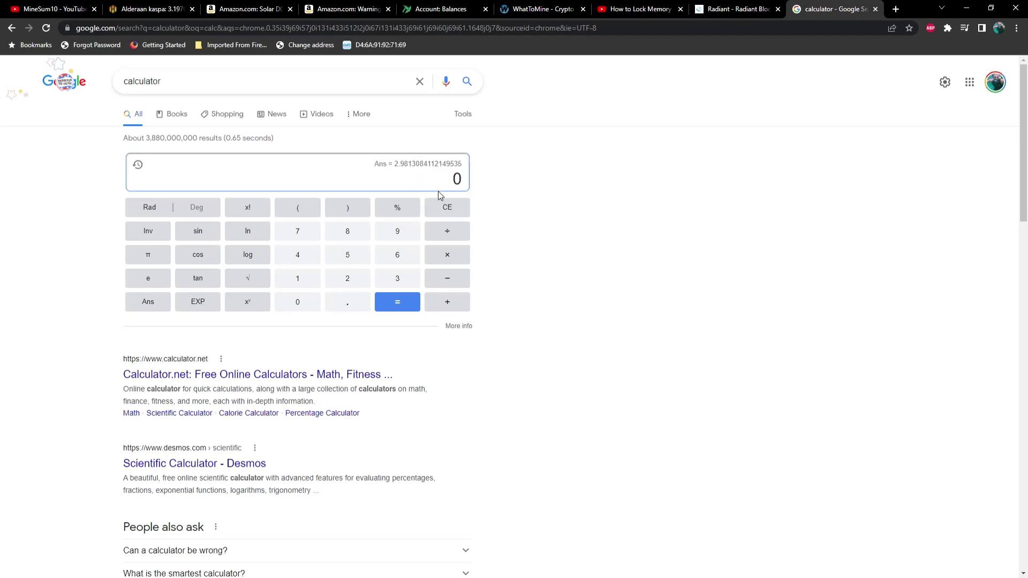
{"action": "type", "text": "533"}
{"action": "type", "text": "/"}
{"action": "type", "text": "117"}
{"action": "key", "text": "Return"}
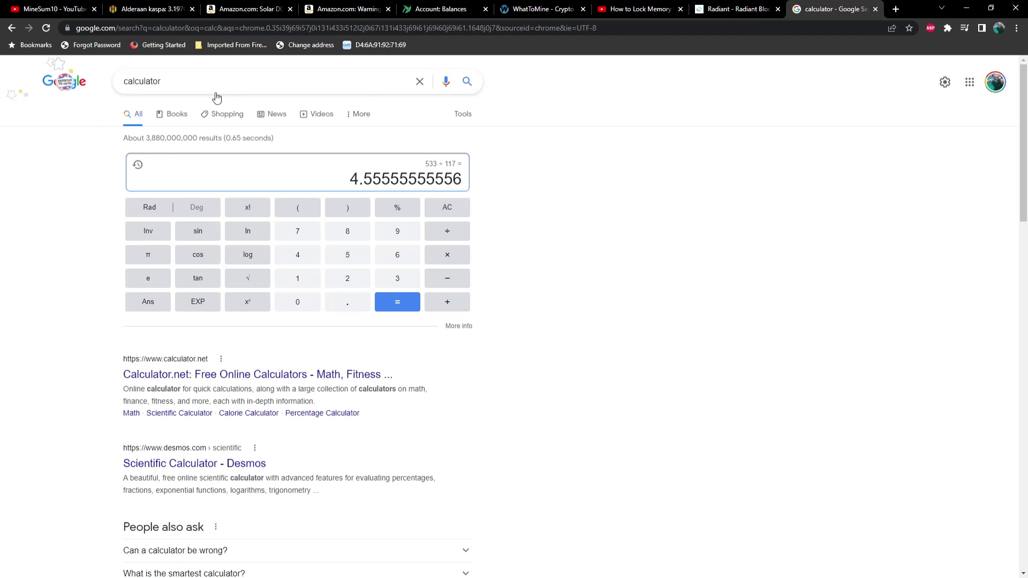
Go through the Sum10clever farm to Alderaan's overview, then to the Naboo rig's overview.
{"action": "left_click", "coordinate": [143, 15]}
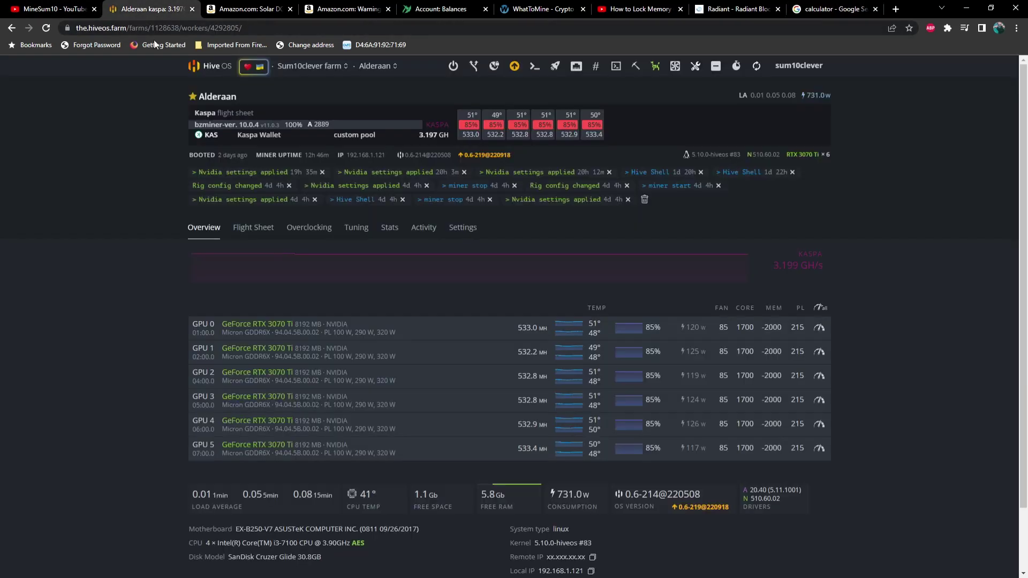
{"action": "left_click", "coordinate": [212, 71]}
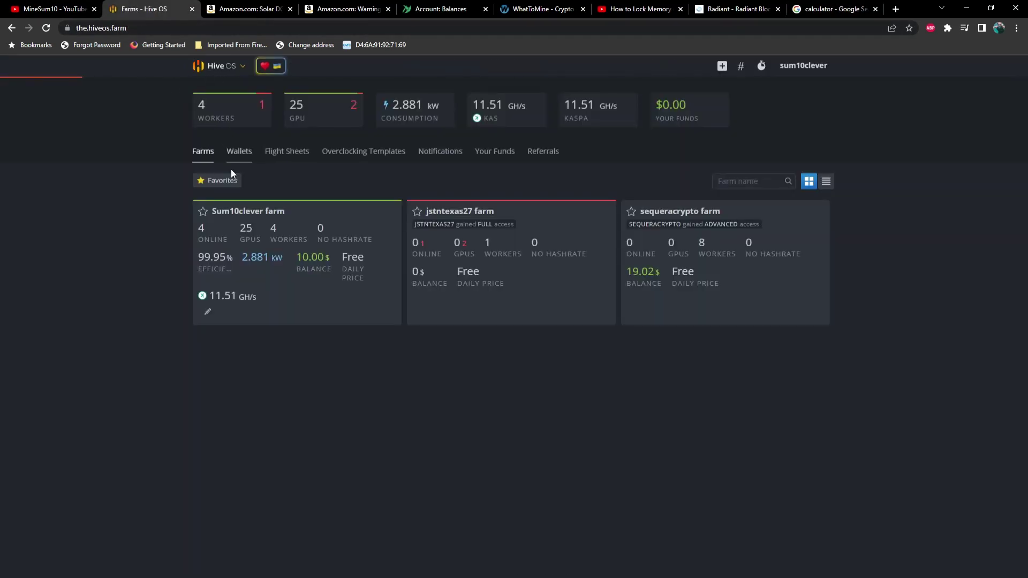
{"action": "left_click", "coordinate": [235, 210]}
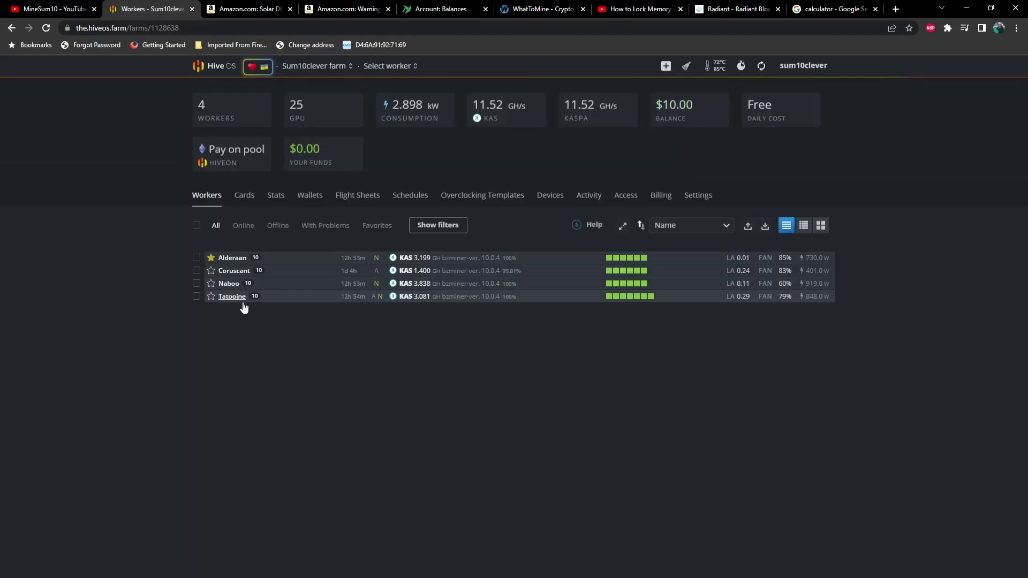
{"action": "left_click", "coordinate": [231, 258]}
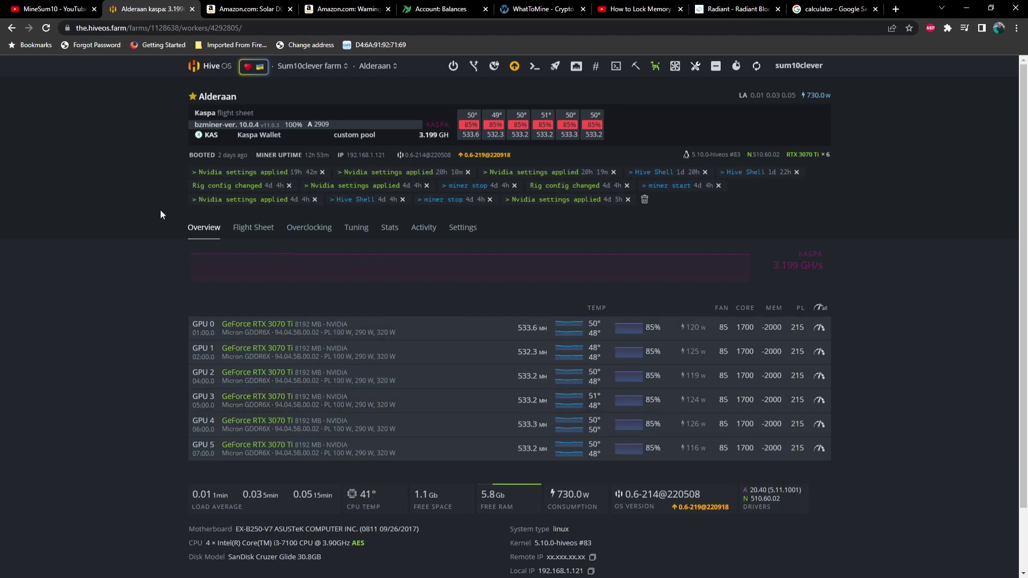
{"action": "left_click", "coordinate": [219, 69]}
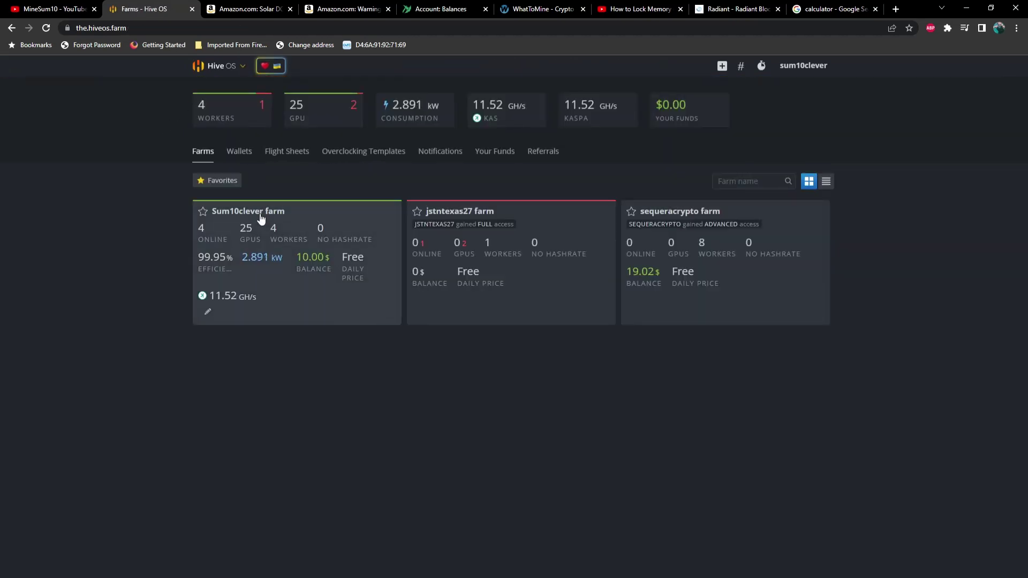
{"action": "left_click", "coordinate": [258, 223]}
{"action": "left_click", "coordinate": [238, 283]}
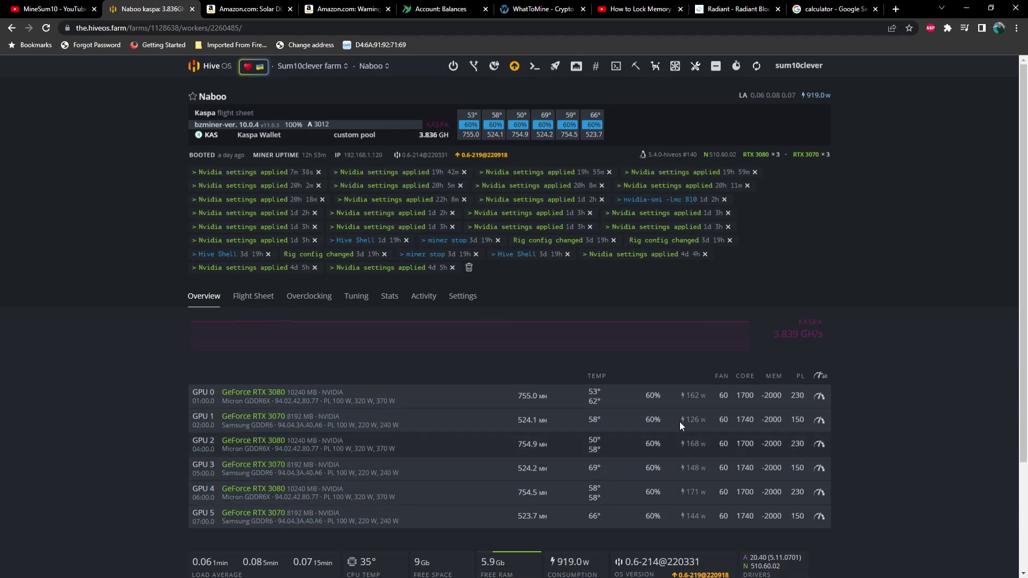
Skim the memory-locking video from 2:22 to 5:07, then jump back to 4:06.
{"action": "left_click", "coordinate": [640, 8]}
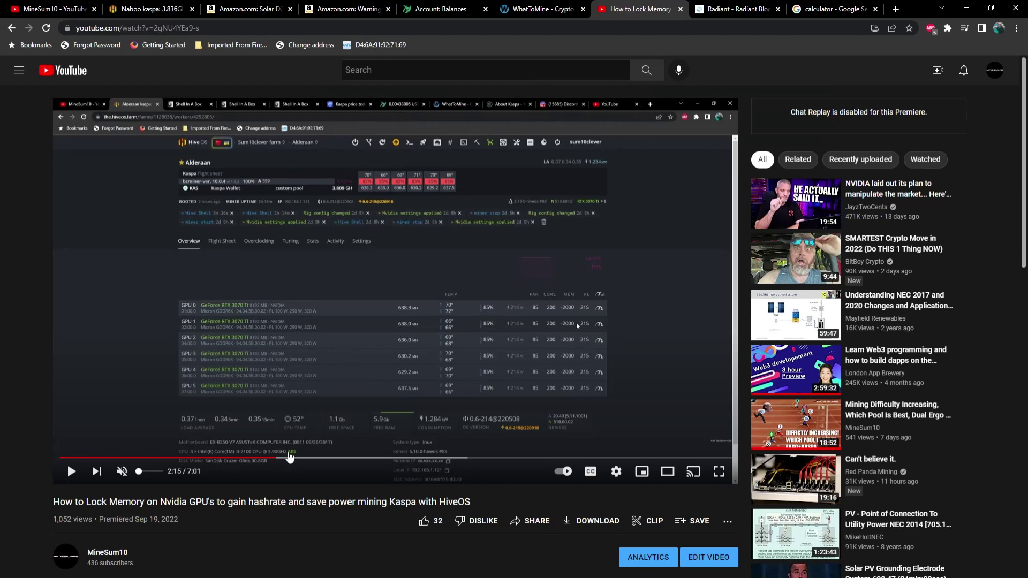
{"action": "left_click", "coordinate": [287, 459]}
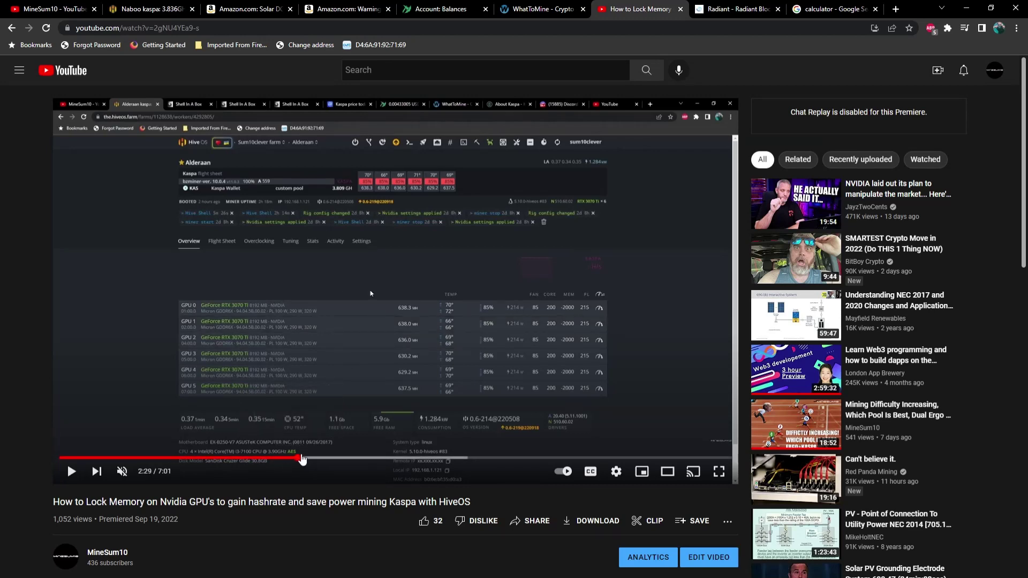
{"action": "left_click", "coordinate": [305, 458]}
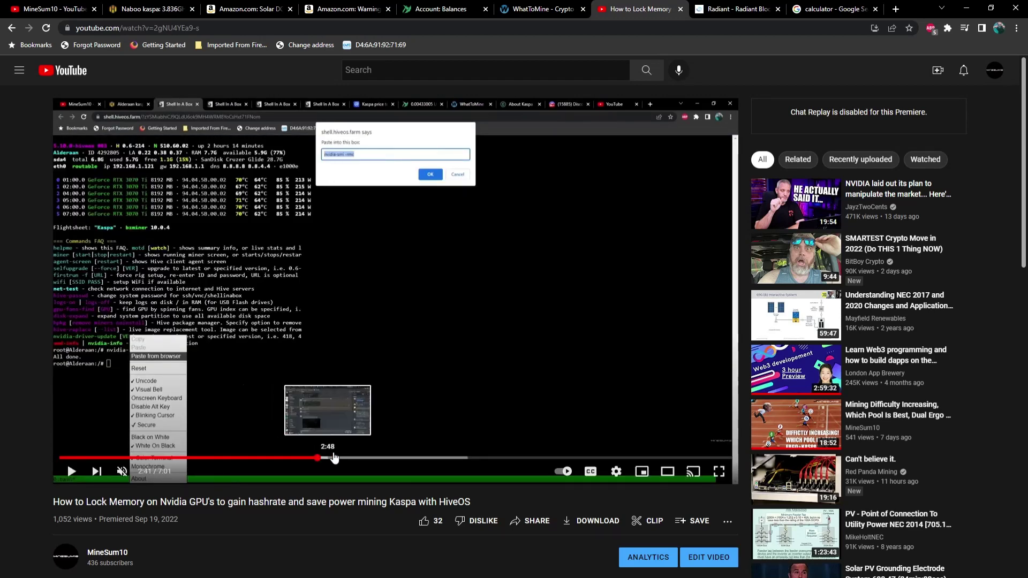
{"action": "left_click", "coordinate": [366, 459]}
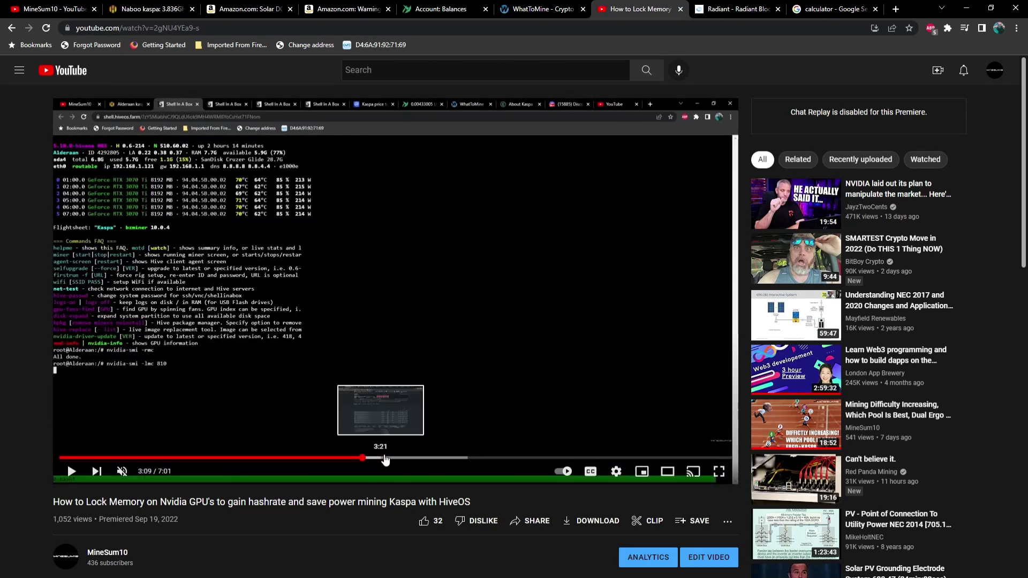
{"action": "left_click", "coordinate": [381, 459]}
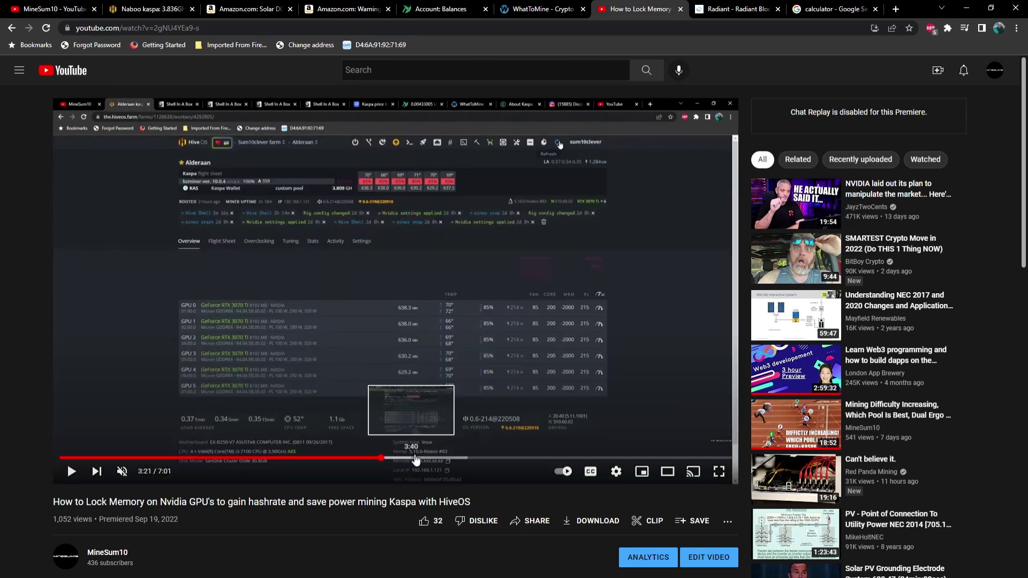
{"action": "left_click", "coordinate": [417, 458]}
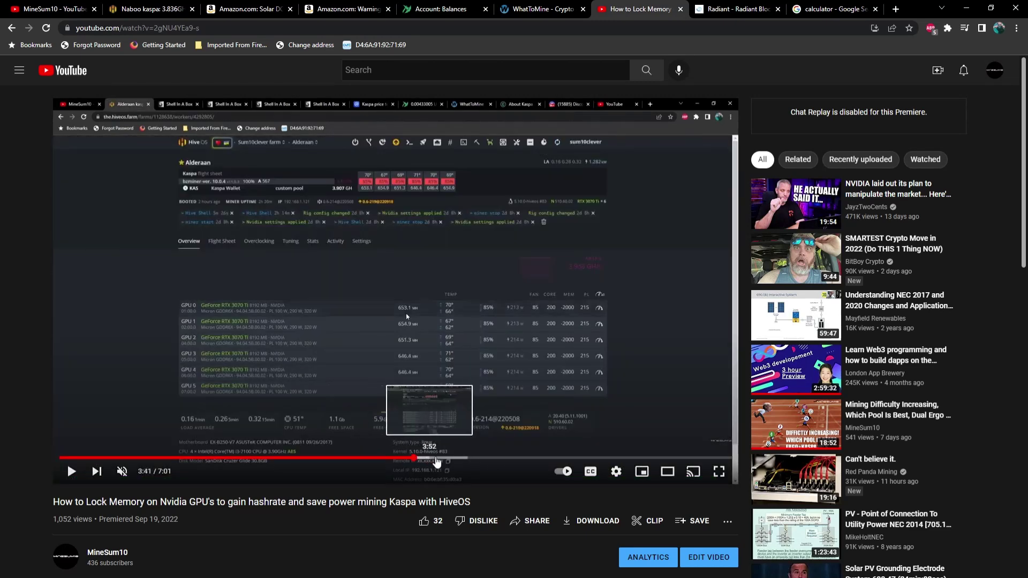
{"action": "left_click", "coordinate": [466, 459]}
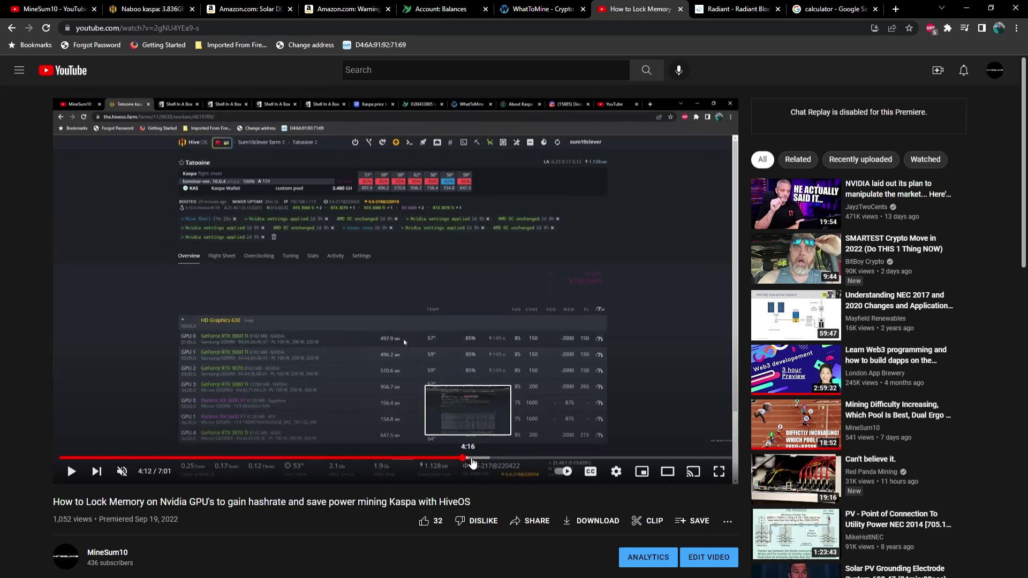
{"action": "left_click", "coordinate": [475, 459]}
{"action": "left_click", "coordinate": [503, 459]}
{"action": "left_click", "coordinate": [531, 458]}
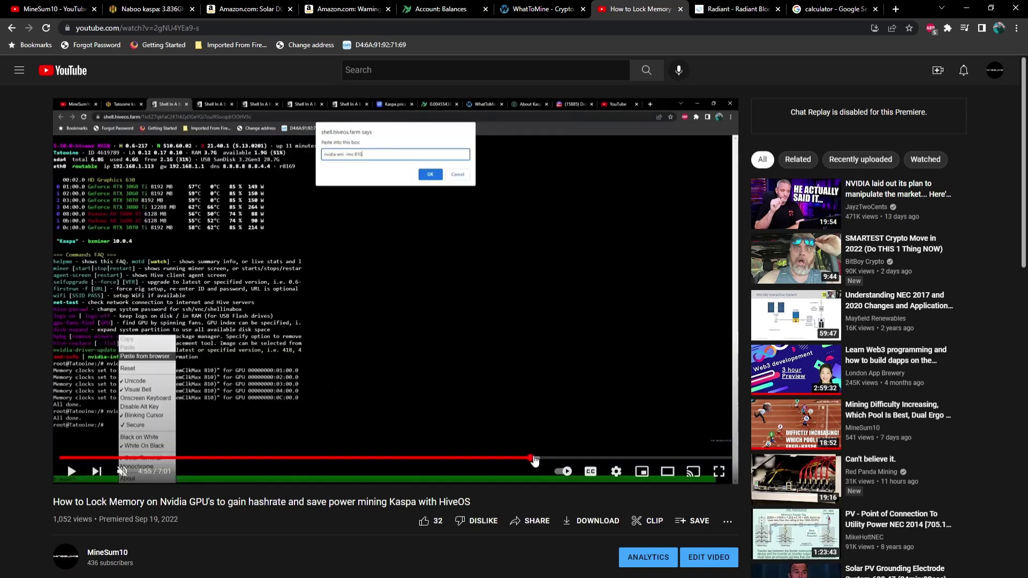
{"action": "left_click", "coordinate": [551, 459]}
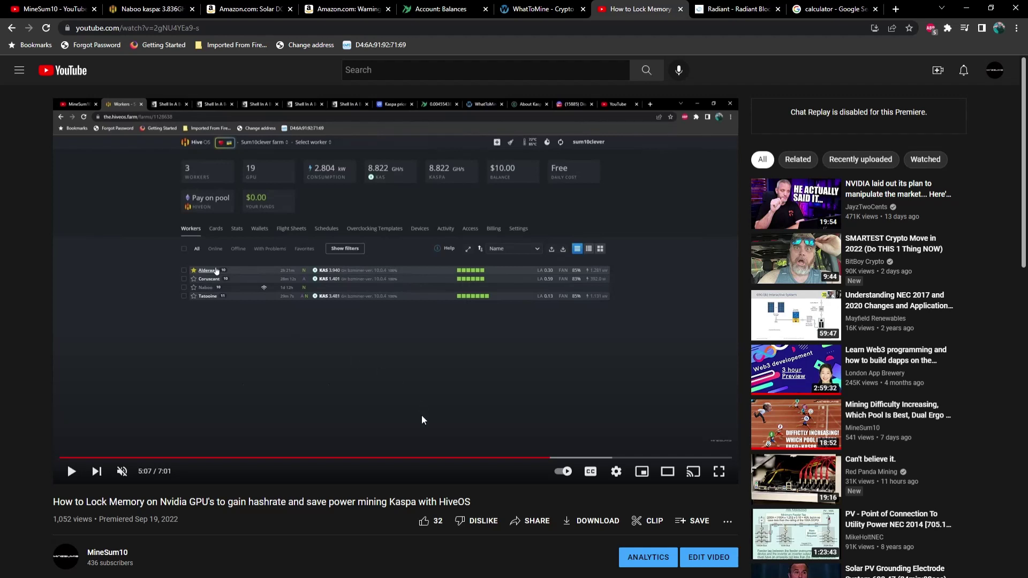
{"action": "left_click", "coordinate": [456, 458]}
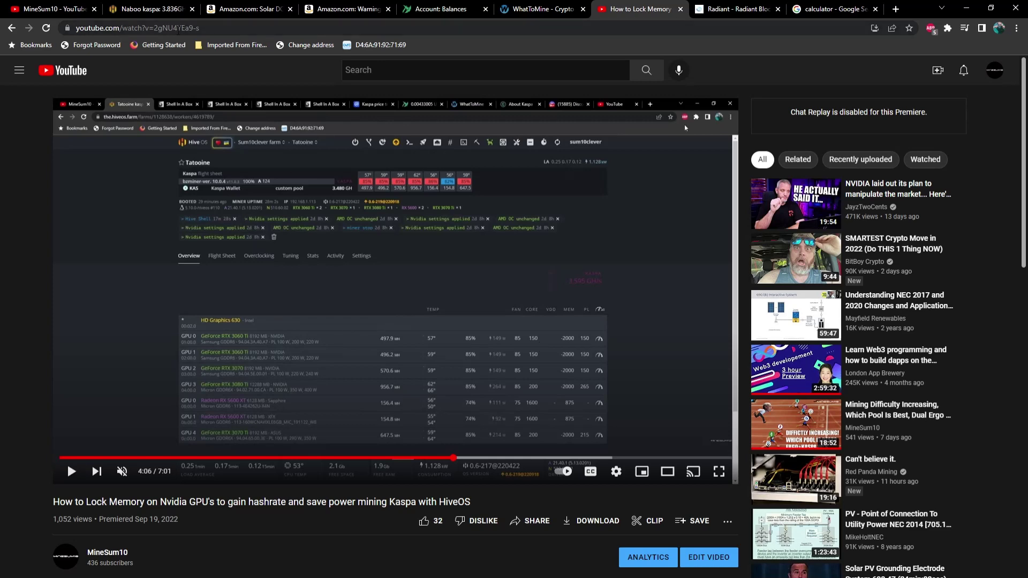
Open the Tatooine worker's page from the Sum10clever farm, then view the tutorial at 4:06.
{"action": "left_click", "coordinate": [150, 9]}
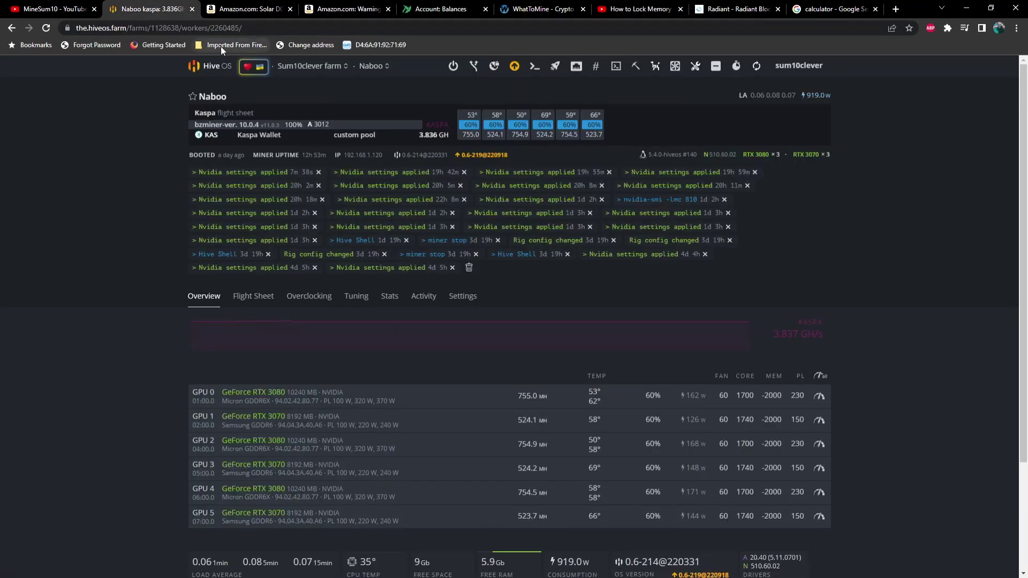
{"action": "left_click", "coordinate": [222, 68]}
{"action": "left_click", "coordinate": [233, 213]}
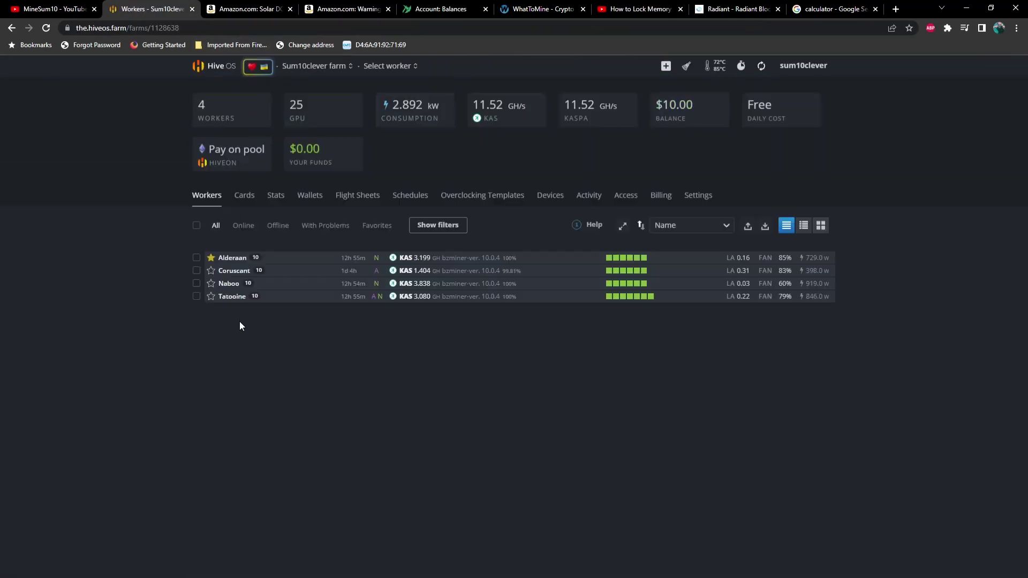
{"action": "left_click", "coordinate": [239, 298]}
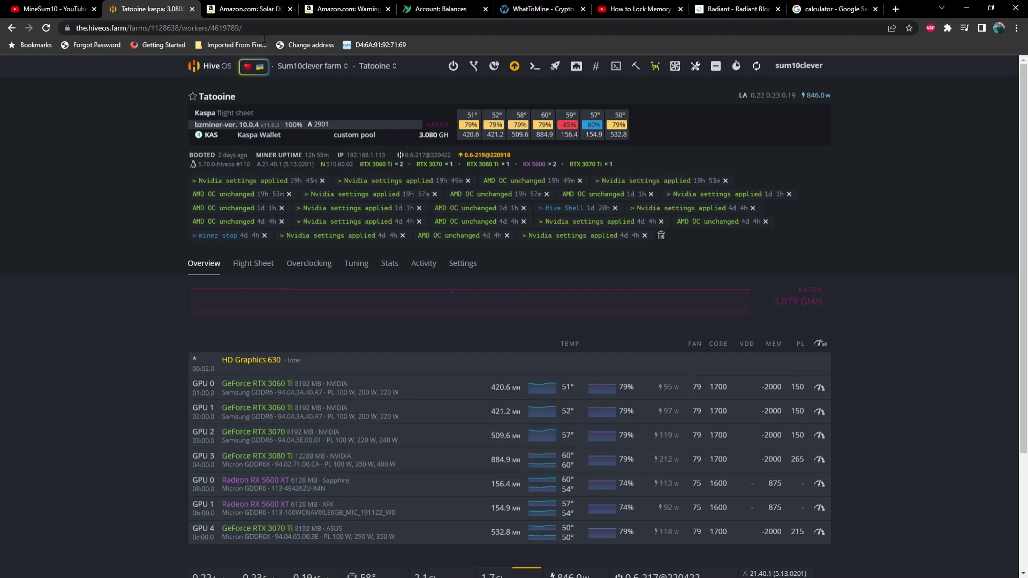
{"action": "left_click", "coordinate": [647, 11]}
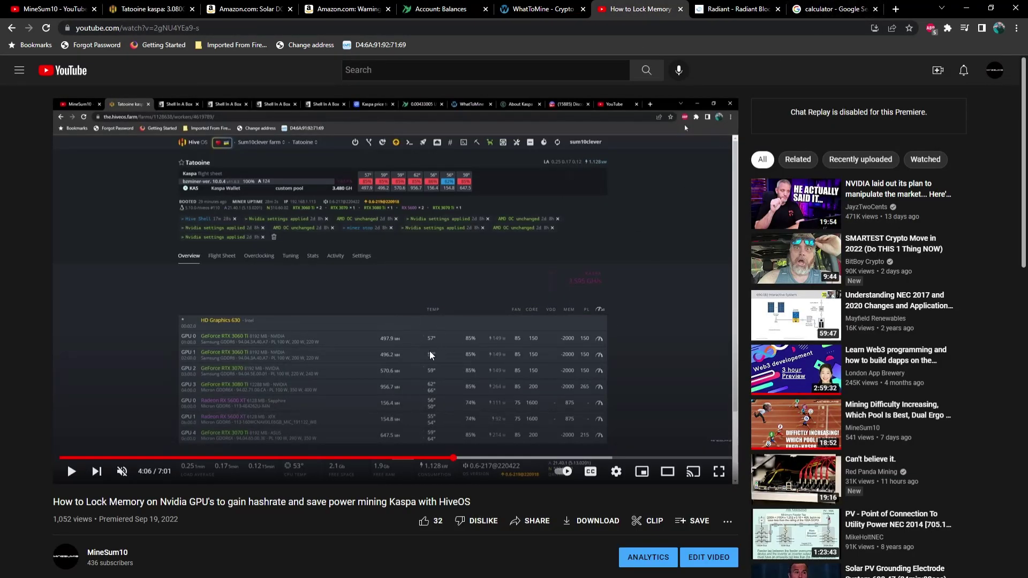
Clear the calculator and compute 497 ÷ 150.
{"action": "left_click", "coordinate": [819, 12]}
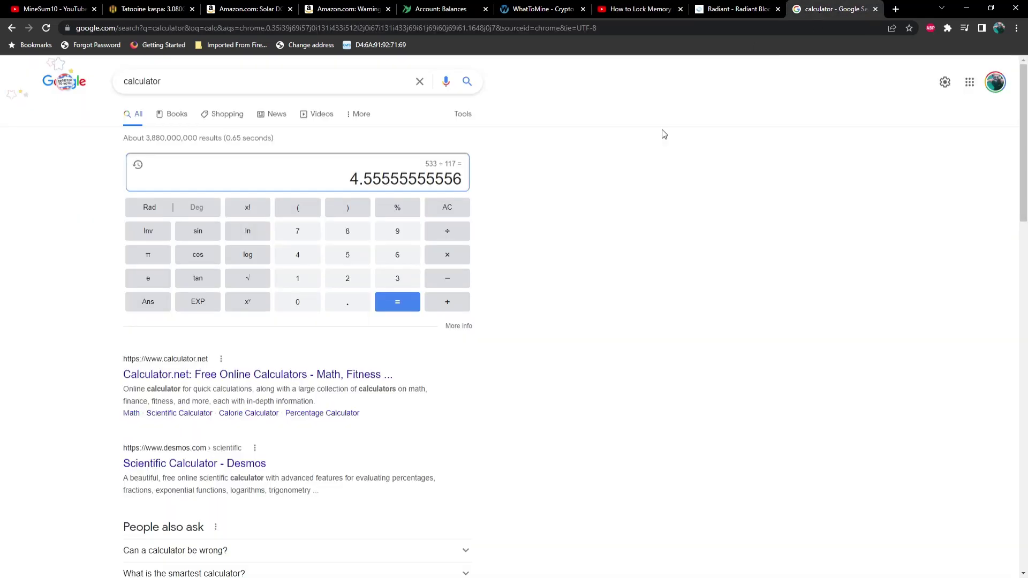
{"action": "left_click", "coordinate": [463, 209]}
{"action": "left_click", "coordinate": [299, 258]}
{"action": "left_click", "coordinate": [408, 240]}
{"action": "left_click", "coordinate": [314, 238]}
{"action": "left_click", "coordinate": [440, 236]}
{"action": "left_click", "coordinate": [313, 278]}
{"action": "left_click", "coordinate": [350, 260]}
{"action": "left_click", "coordinate": [296, 308]}
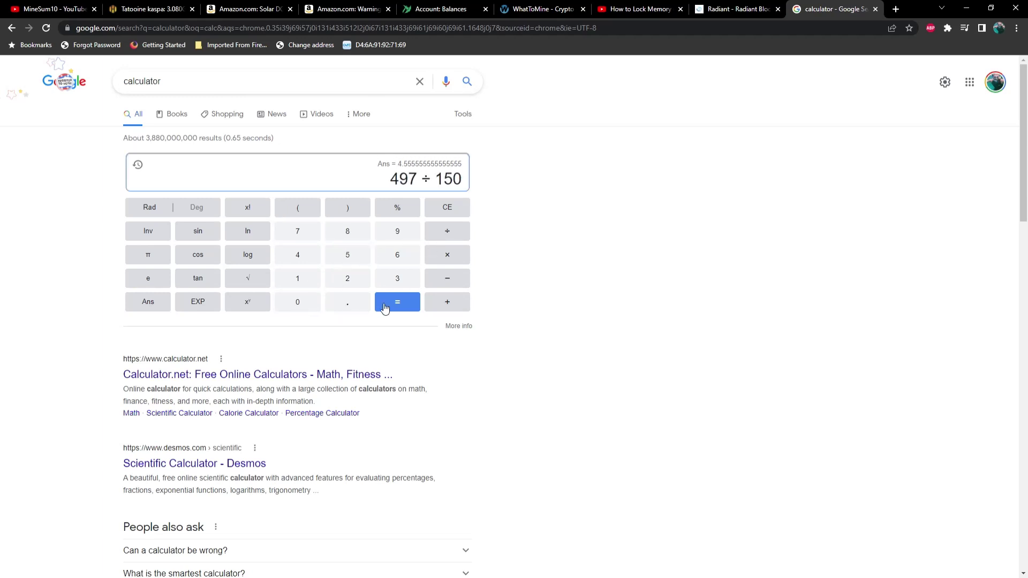
{"action": "left_click", "coordinate": [416, 304]}
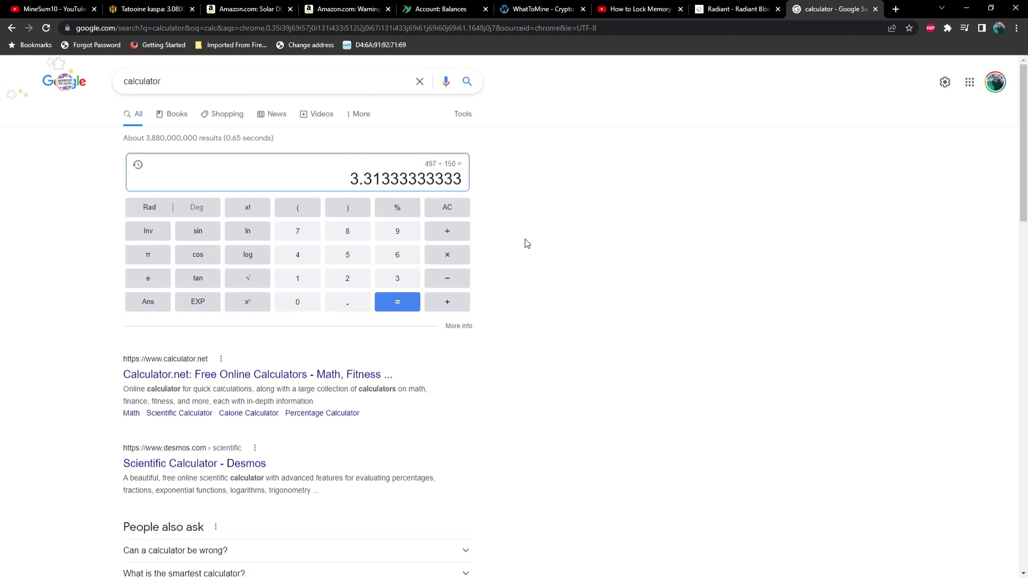
Check Tatooine's figures, then enter 420 after correcting a mistyped 44200.
{"action": "left_click", "coordinate": [164, 7]}
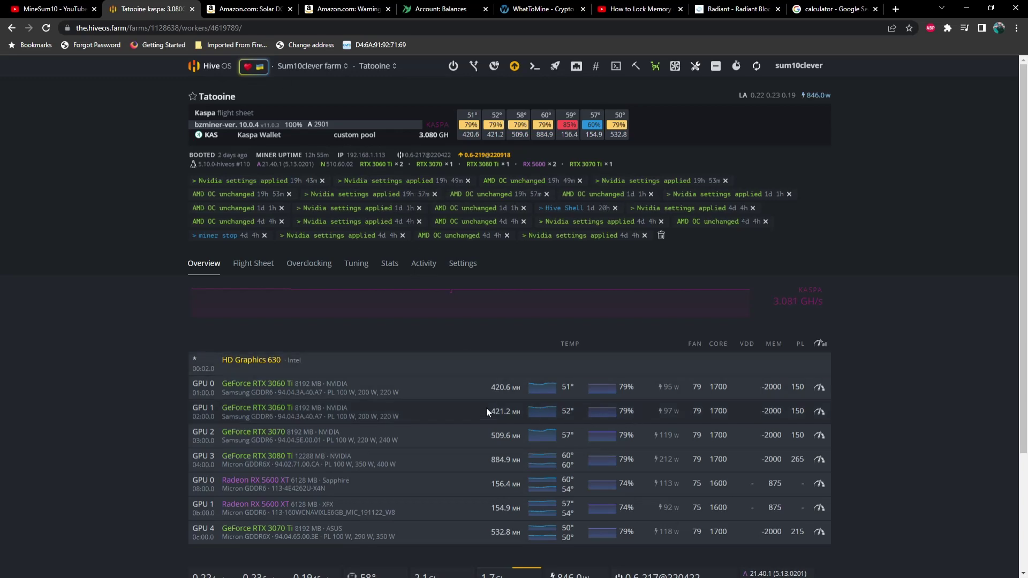
{"action": "left_click", "coordinate": [829, 11]}
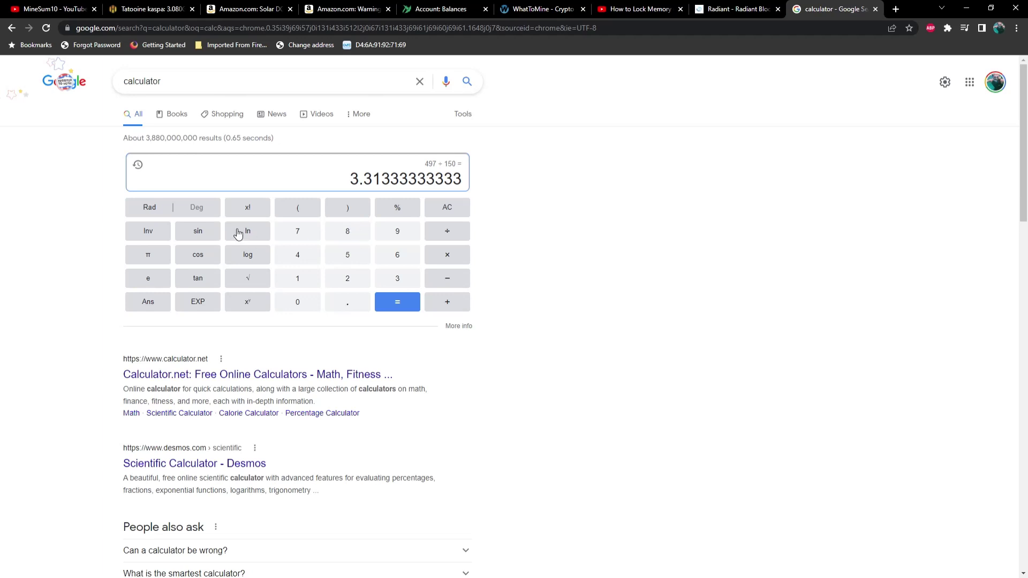
{"action": "left_click", "coordinate": [437, 215]}
{"action": "double_click", "coordinate": [306, 258]}
{"action": "left_click", "coordinate": [348, 279]}
{"action": "double_click", "coordinate": [315, 305]}
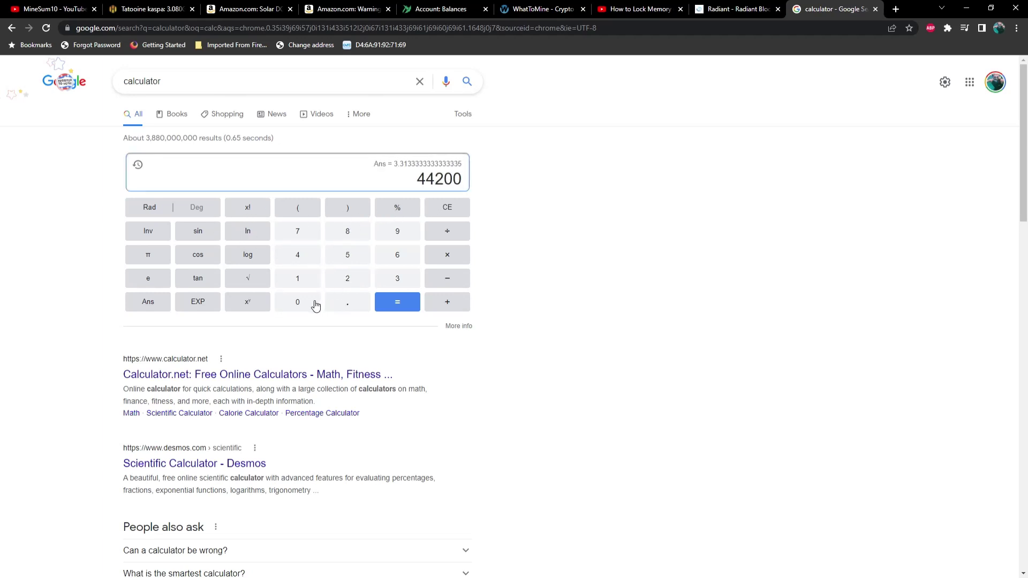
{"action": "left_click", "coordinate": [456, 229]}
{"action": "left_click", "coordinate": [432, 213]}
{"action": "double_click", "coordinate": [432, 212]}
{"action": "double_click", "coordinate": [436, 211]}
{"action": "left_click", "coordinate": [340, 279]}
{"action": "left_click", "coordinate": [311, 304]}
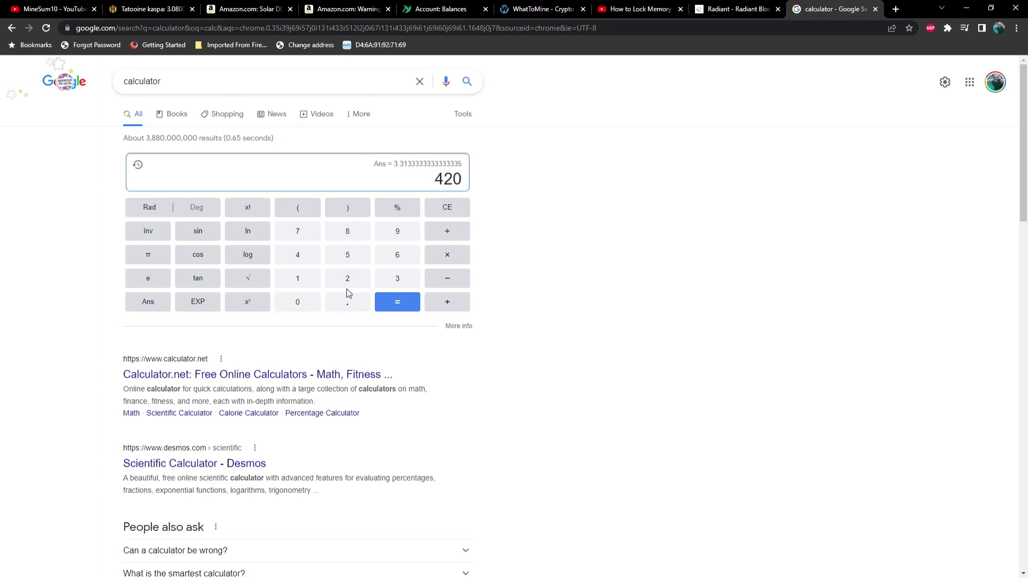
Divide 420 by 95, fixing the divisor after checking Tatooine's GPU wattage.
{"action": "left_click", "coordinate": [446, 234]}
{"action": "left_click", "coordinate": [314, 282]}
{"action": "left_click", "coordinate": [161, 9]}
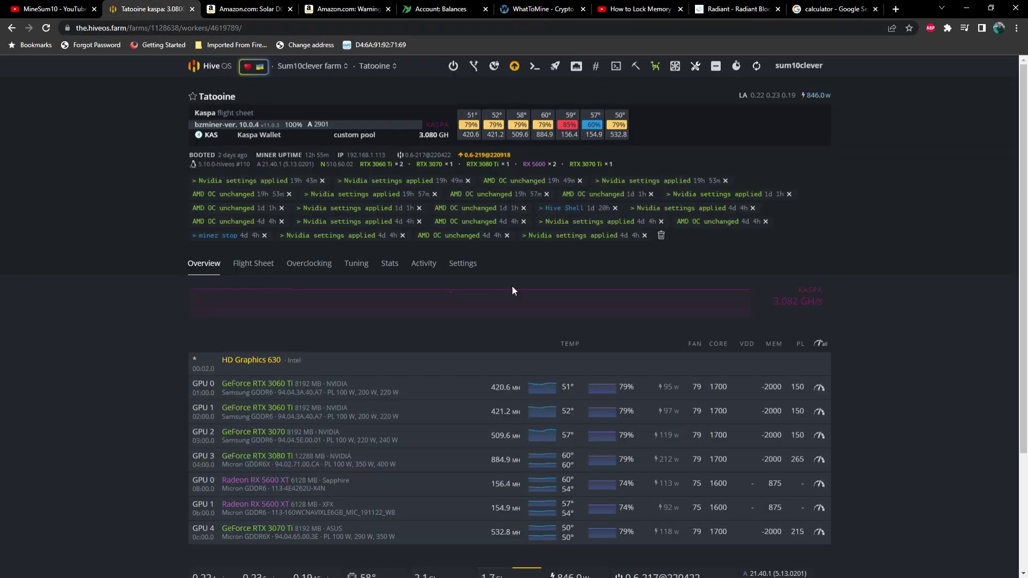
{"action": "left_click", "coordinate": [824, 11]}
{"action": "left_click", "coordinate": [454, 211]}
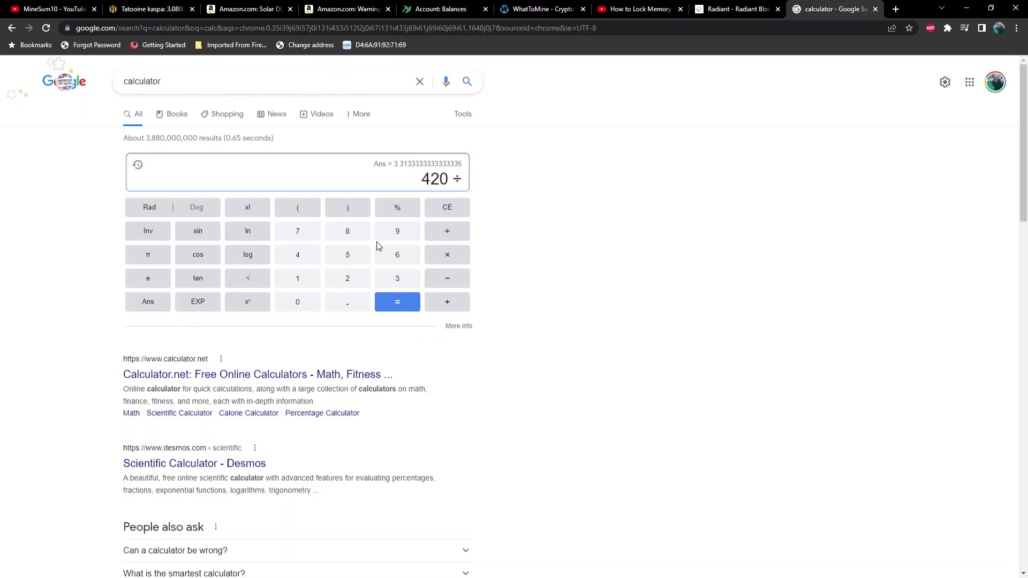
{"action": "left_click", "coordinate": [397, 230]}
{"action": "left_click", "coordinate": [348, 254]}
{"action": "left_click", "coordinate": [402, 301]}
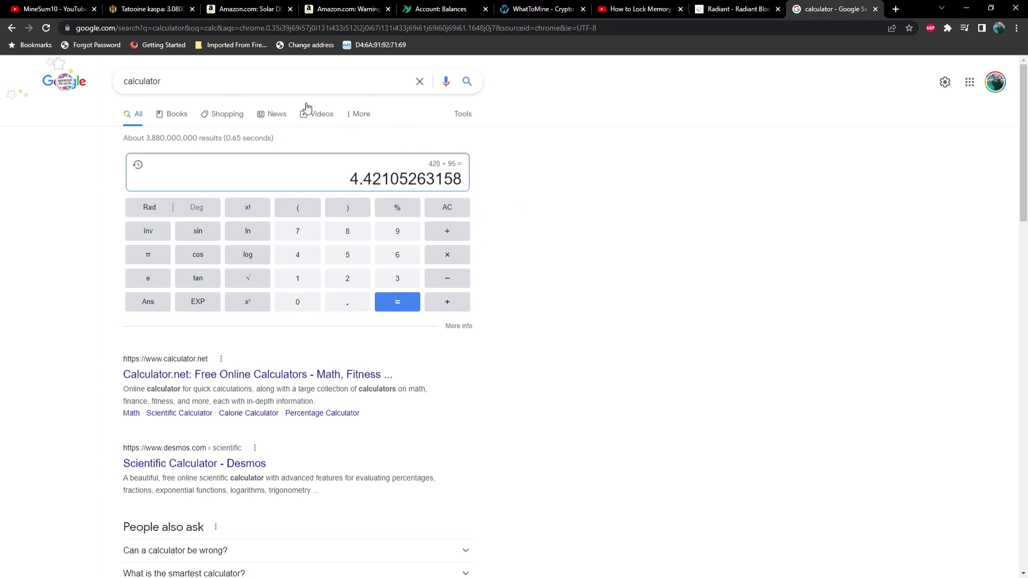
Review the Tatooine GPU figures and the tutorial video, then clear the calculator.
{"action": "left_click", "coordinate": [160, 12]}
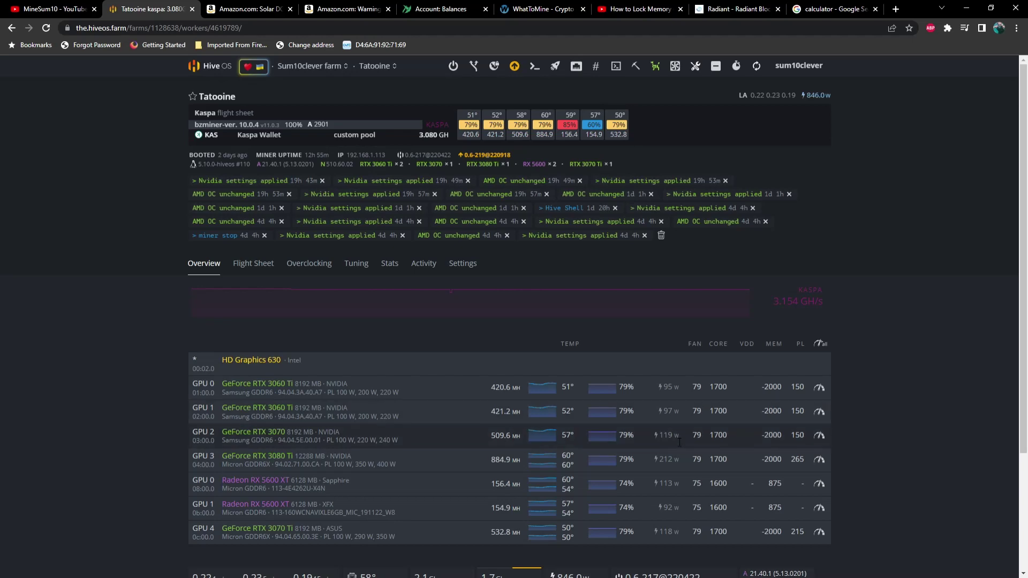
{"action": "left_click", "coordinate": [643, 12]}
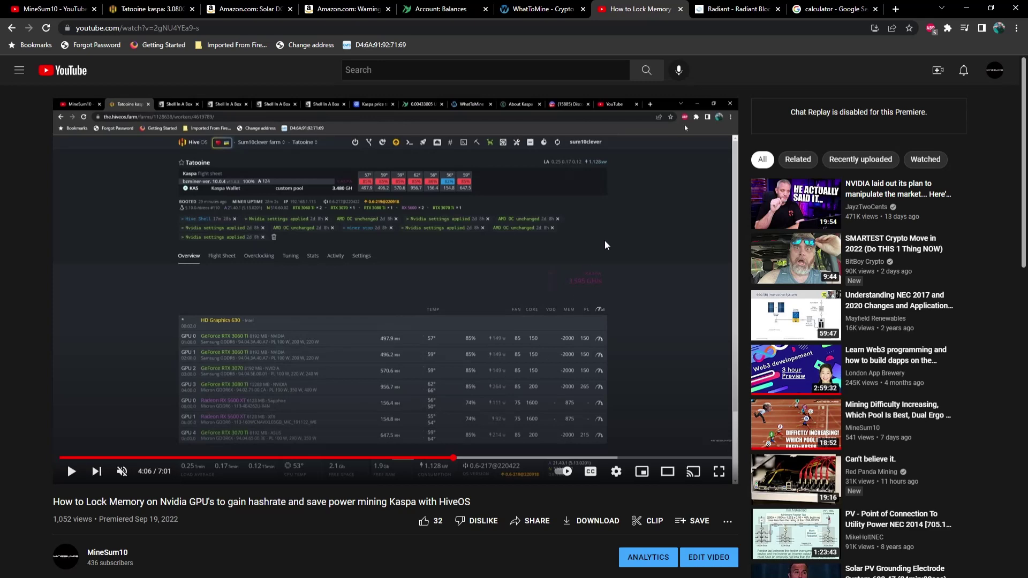
{"action": "left_click", "coordinate": [813, 10]}
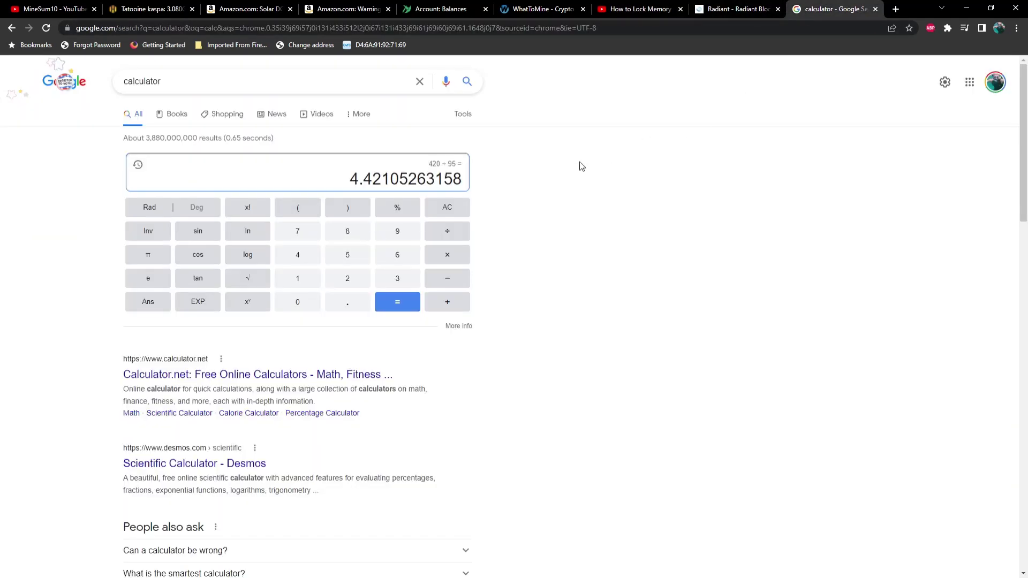
{"action": "left_click", "coordinate": [459, 213]}
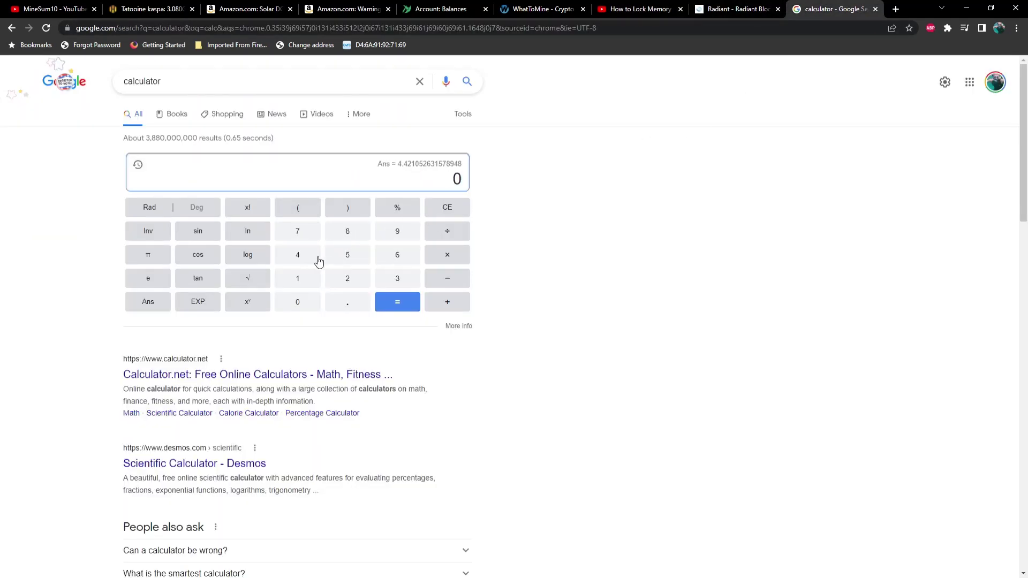
Compute 517 ÷ 149, correcting a mistyped divisor.
{"action": "left_click", "coordinate": [341, 255]}
{"action": "left_click", "coordinate": [300, 279]}
{"action": "left_click", "coordinate": [300, 236]}
{"action": "left_click", "coordinate": [449, 235]}
{"action": "left_click", "coordinate": [300, 279]}
{"action": "left_click", "coordinate": [299, 279]}
{"action": "left_click", "coordinate": [300, 255]}
{"action": "left_click", "coordinate": [401, 229]}
{"action": "triple_click", "coordinate": [452, 219]}
{"action": "left_click", "coordinate": [297, 255]}
{"action": "left_click", "coordinate": [403, 239]}
{"action": "left_click", "coordinate": [406, 303]}
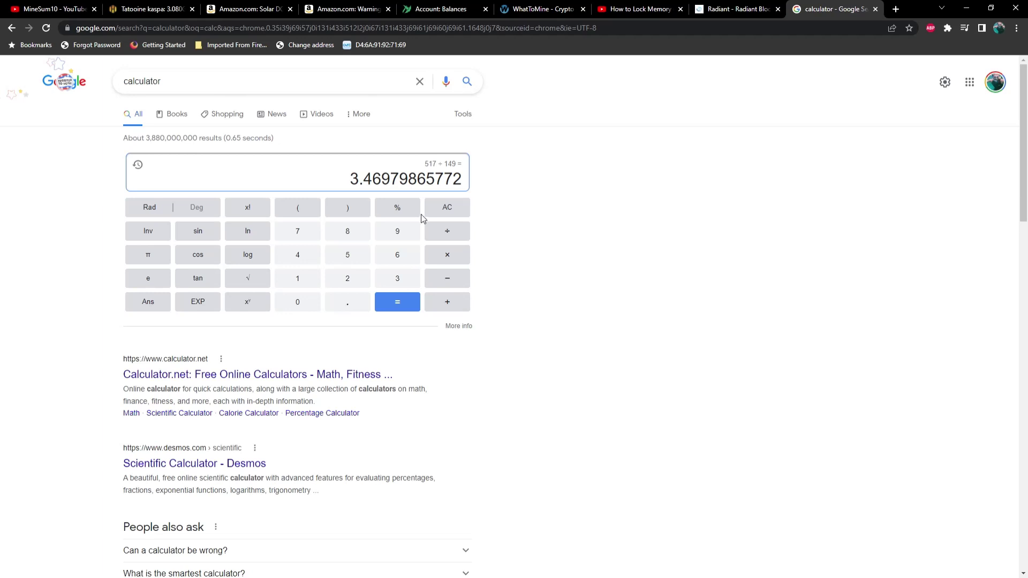
Compute 509 ÷ 119 = 4.27731092437 and return to the Tatooine worker page.
{"action": "left_click", "coordinate": [151, 10]}
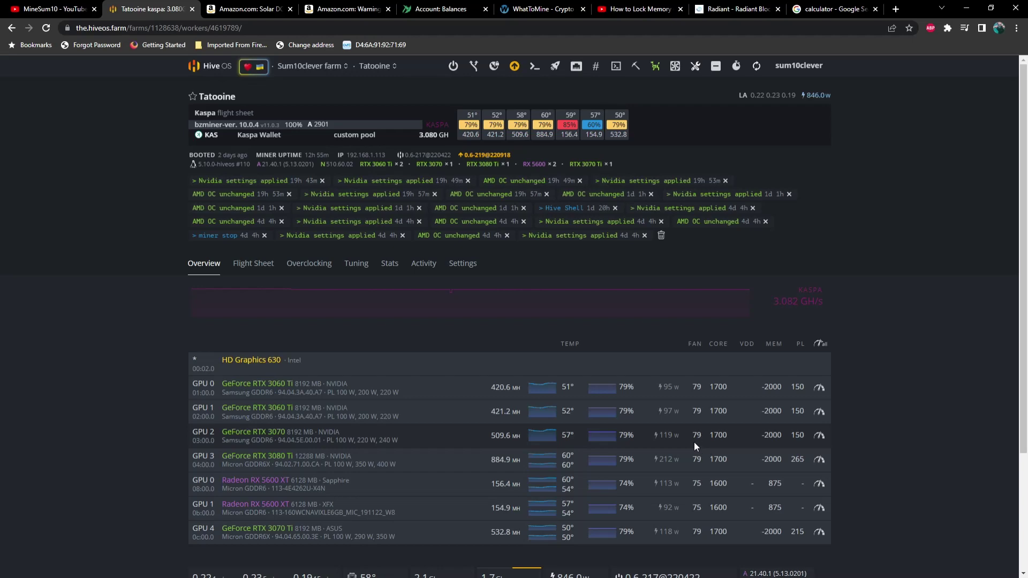
{"action": "left_click", "coordinate": [806, 15]}
{"action": "left_click", "coordinate": [447, 207]}
{"action": "left_click", "coordinate": [354, 255]}
{"action": "left_click", "coordinate": [298, 303]}
{"action": "left_click", "coordinate": [405, 234]}
{"action": "left_click", "coordinate": [458, 232]}
{"action": "left_click", "coordinate": [318, 276]}
{"action": "left_click", "coordinate": [317, 276]}
{"action": "left_click", "coordinate": [394, 232]}
{"action": "left_click", "coordinate": [401, 298]}
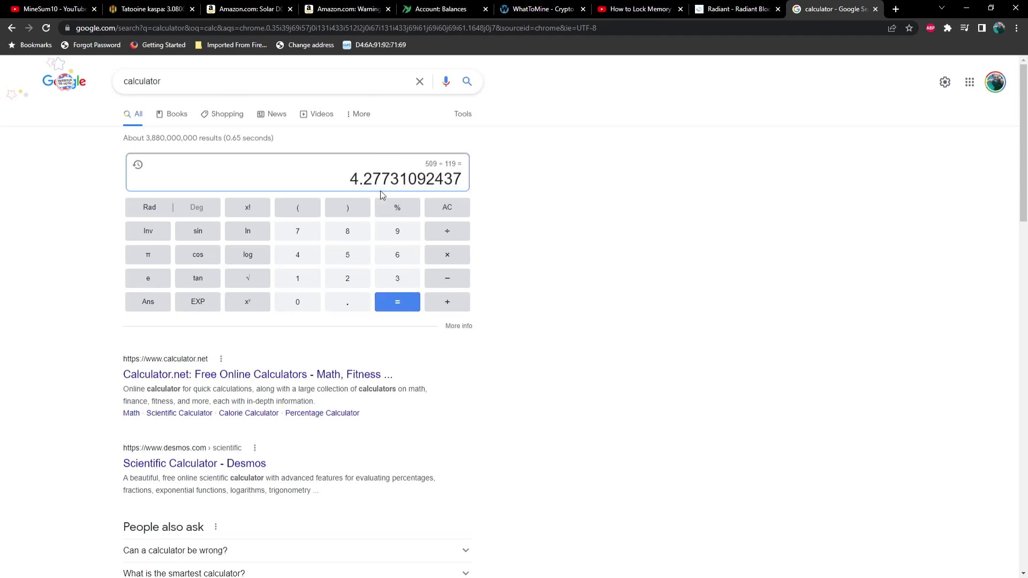
{"action": "left_click", "coordinate": [145, 9]}
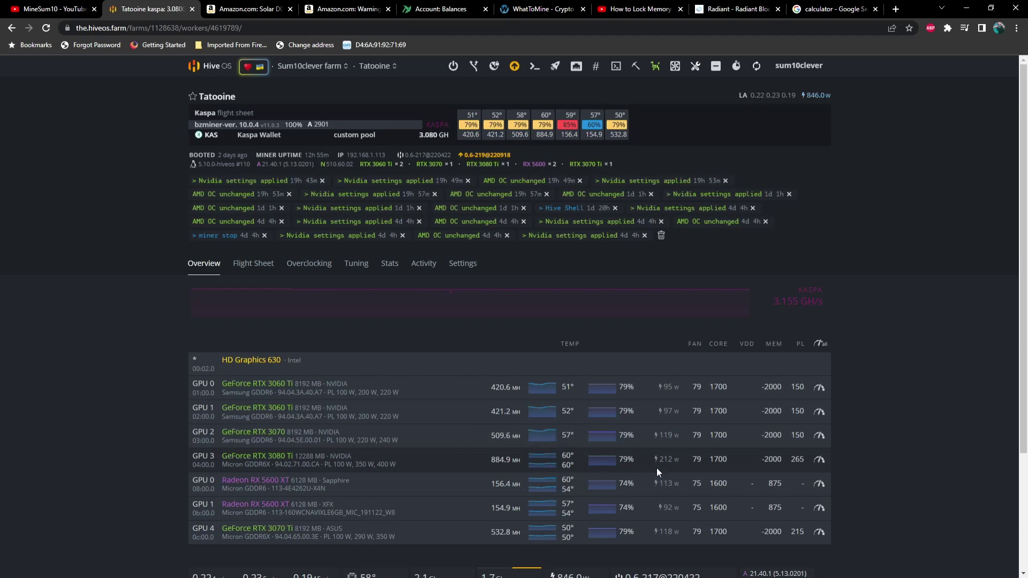
After checking the tutorial video, compute 956 ÷ 264.
{"action": "left_click", "coordinate": [639, 9]}
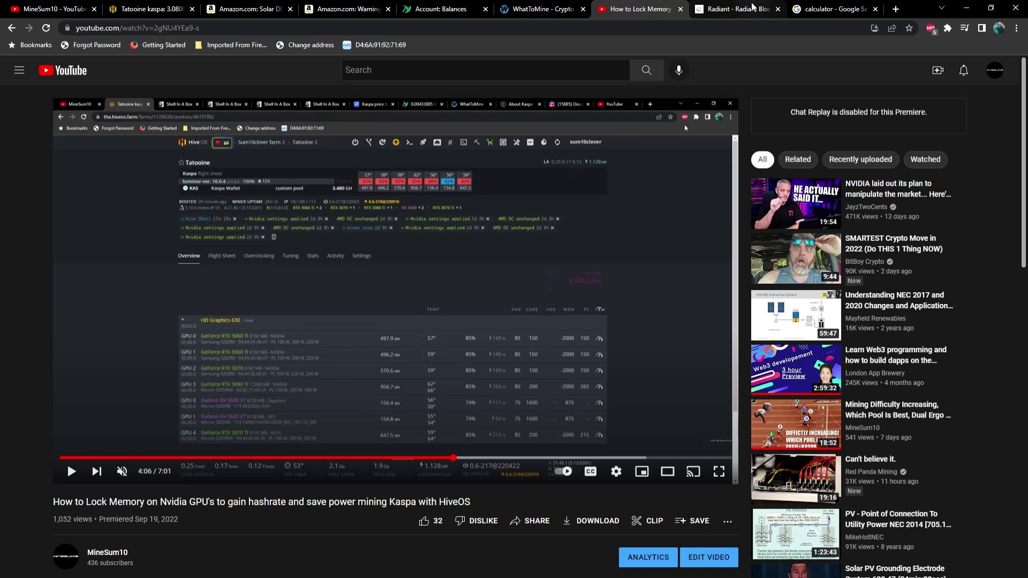
{"action": "left_click", "coordinate": [813, 10]}
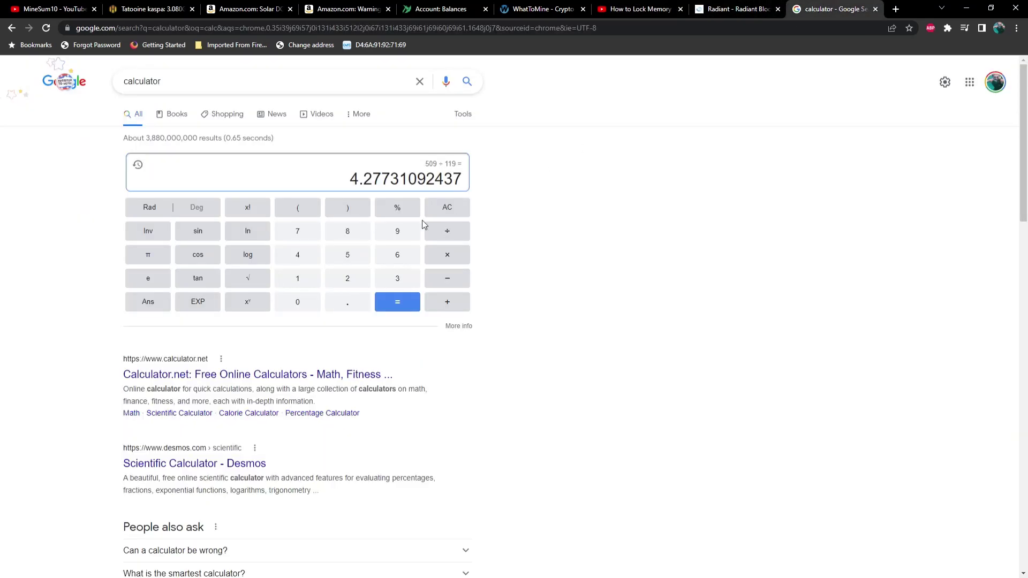
{"action": "left_click", "coordinate": [461, 206]}
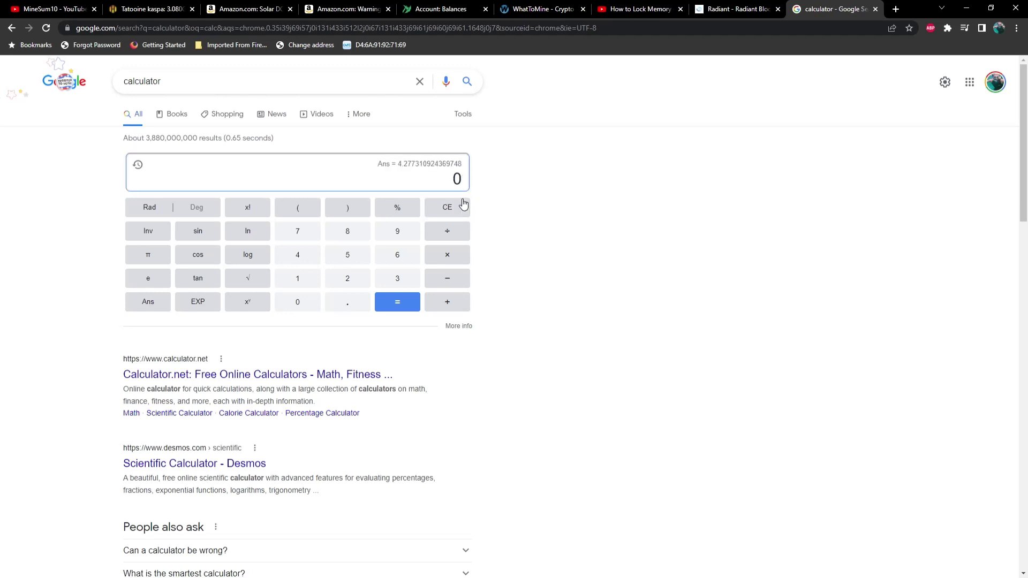
{"action": "left_click", "coordinate": [398, 236]}
{"action": "left_click", "coordinate": [351, 253]}
{"action": "left_click", "coordinate": [404, 256]}
{"action": "left_click", "coordinate": [450, 232]}
{"action": "left_click", "coordinate": [345, 281]}
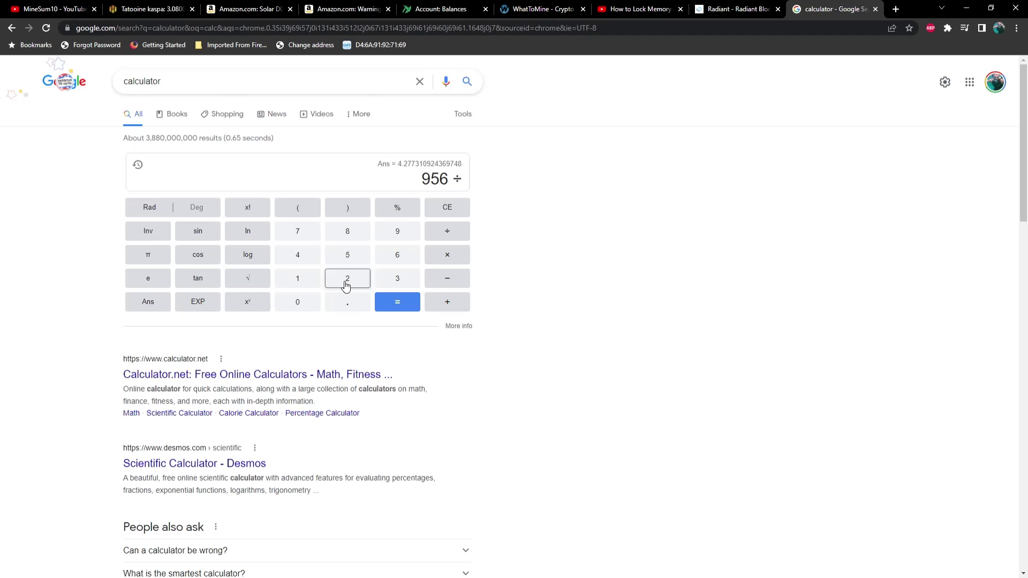
{"action": "left_click", "coordinate": [398, 255]}
{"action": "left_click", "coordinate": [317, 252]}
{"action": "left_click", "coordinate": [419, 296]}
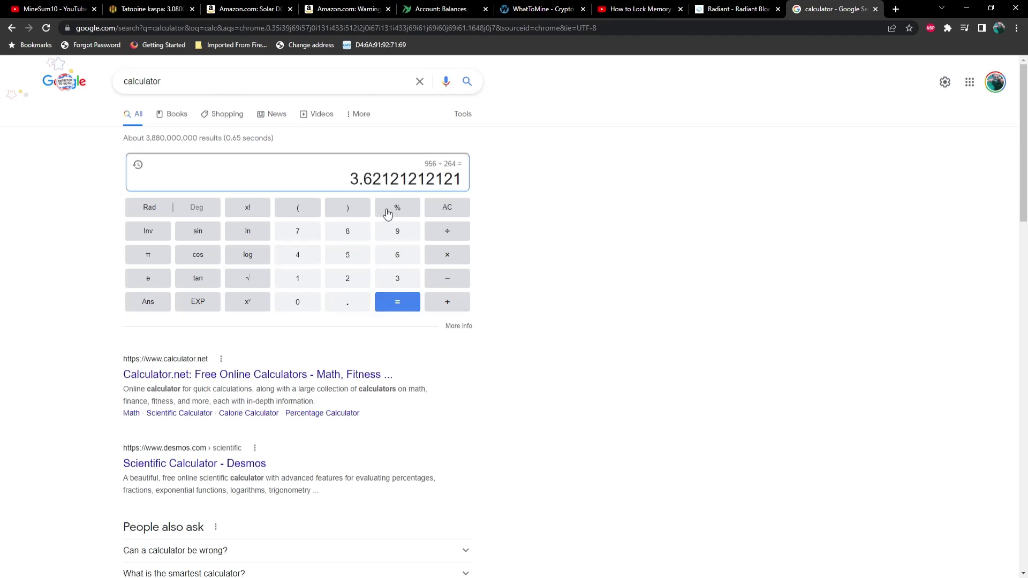
Check Tatooine's GPU figures, then compute 884 ÷ 311.
{"action": "left_click", "coordinate": [131, 9]}
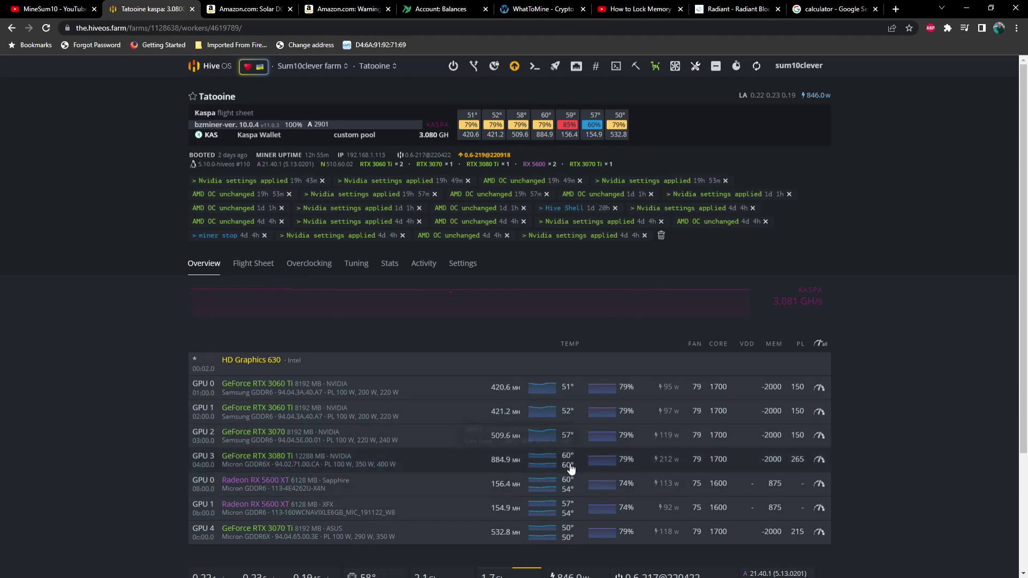
{"action": "left_click", "coordinate": [834, 9]}
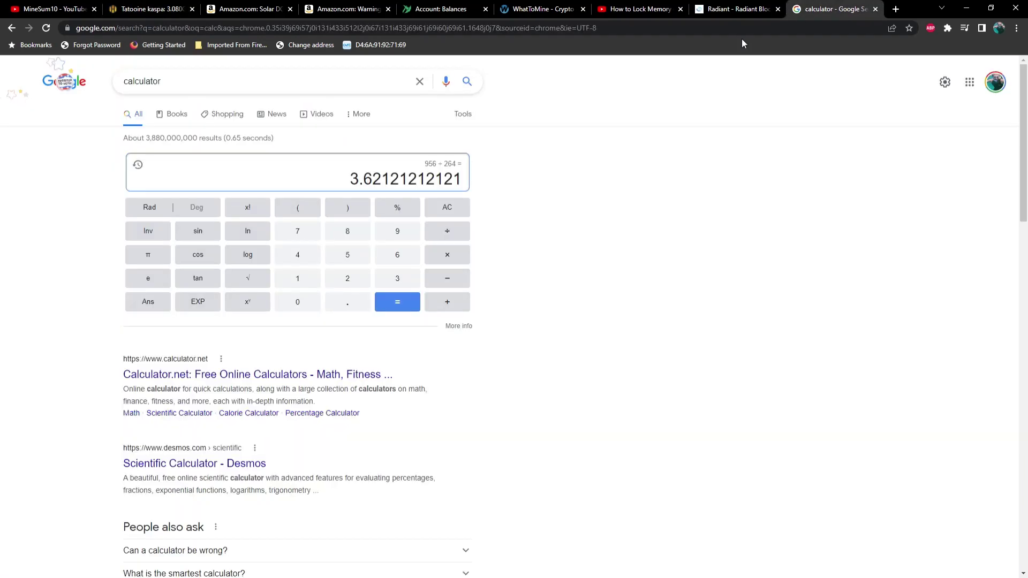
{"action": "left_click", "coordinate": [445, 210]}
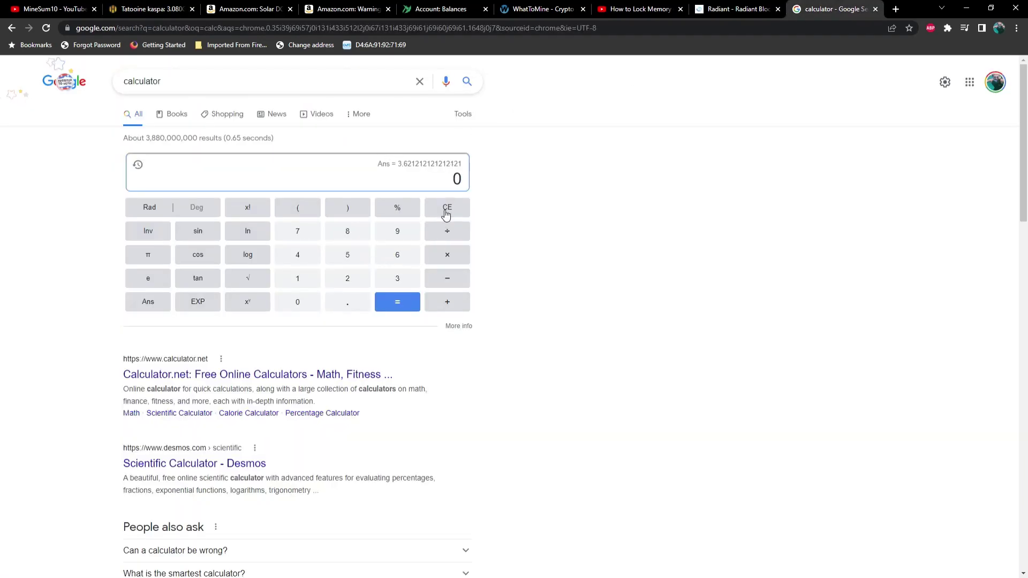
{"action": "double_click", "coordinate": [351, 242]}
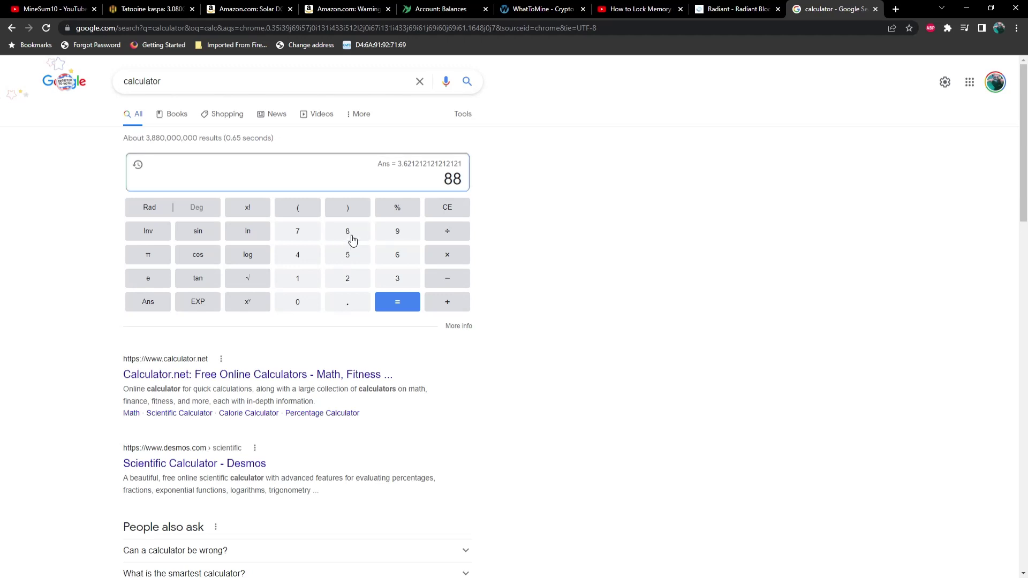
{"action": "left_click", "coordinate": [302, 257]}
{"action": "left_click", "coordinate": [449, 233]}
{"action": "left_click", "coordinate": [397, 280]}
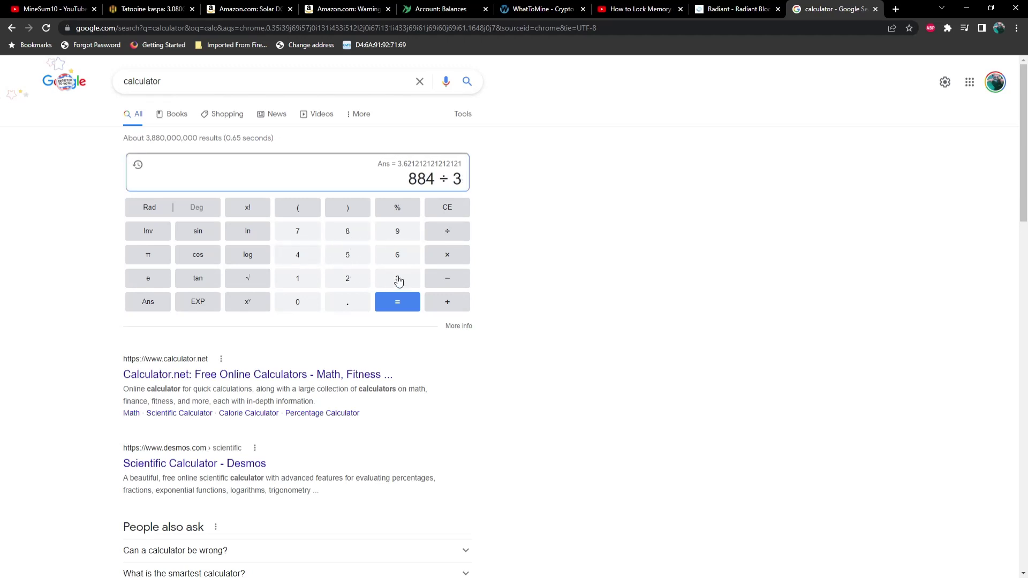
{"action": "double_click", "coordinate": [321, 281]}
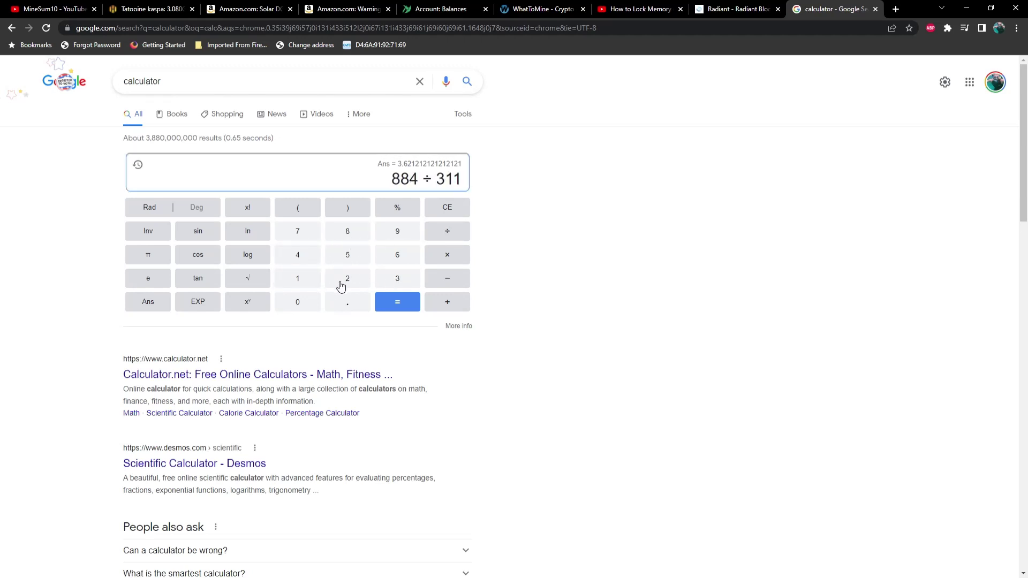
{"action": "left_click", "coordinate": [413, 299]}
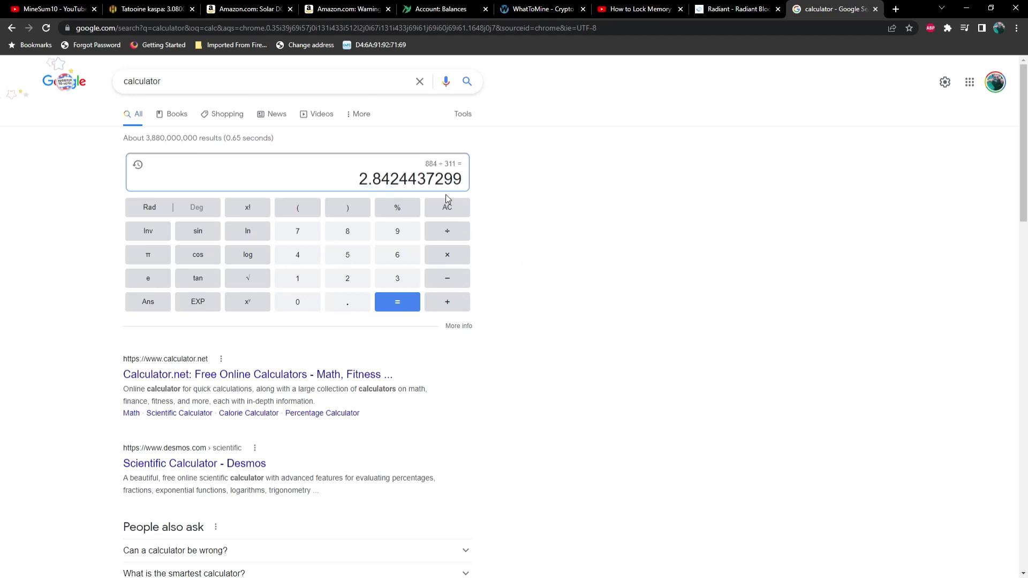
Clear the calculator and compute 884 ÷ 212 = 4.16981132075.
{"action": "left_click", "coordinate": [447, 213]}
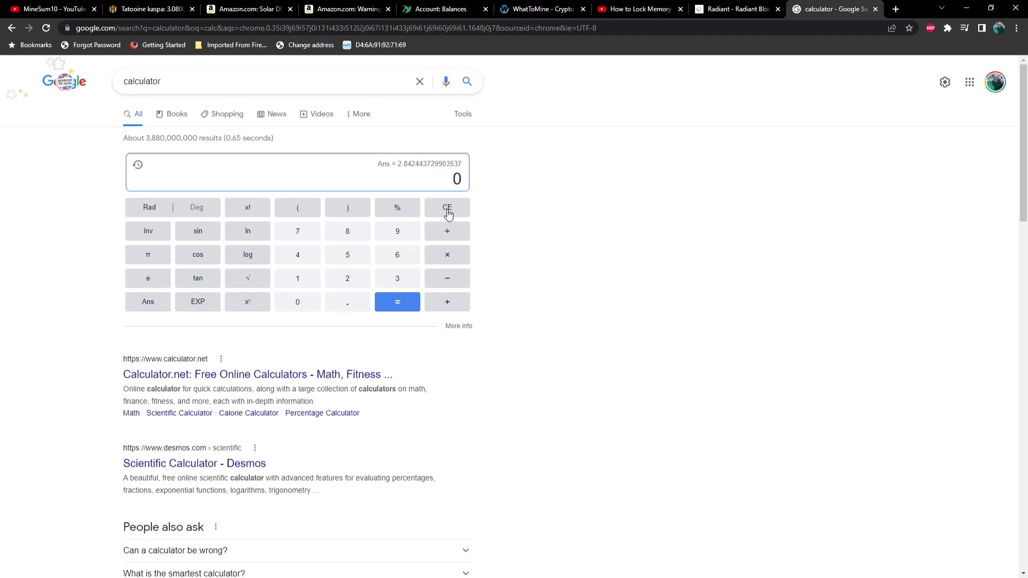
{"action": "double_click", "coordinate": [345, 235]}
{"action": "left_click", "coordinate": [303, 251]}
{"action": "left_click", "coordinate": [446, 230]}
{"action": "left_click", "coordinate": [347, 279]}
{"action": "left_click", "coordinate": [303, 283]}
{"action": "left_click", "coordinate": [339, 281]}
{"action": "left_click", "coordinate": [398, 302]}
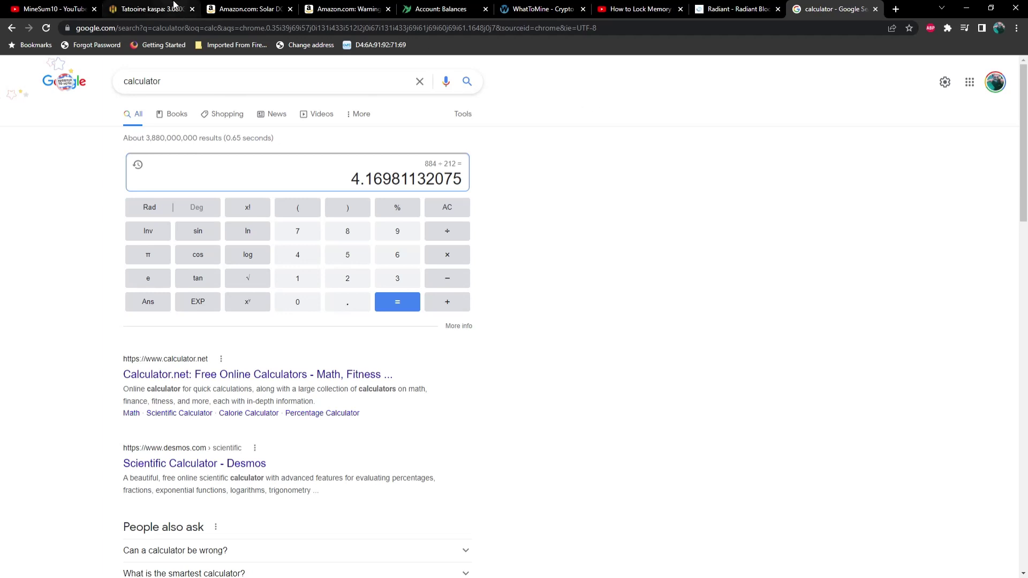
Show the Tatooine rig's Hive OS overview with seven GPUs at 3.080 GH/s.
{"action": "left_click", "coordinate": [151, 9]}
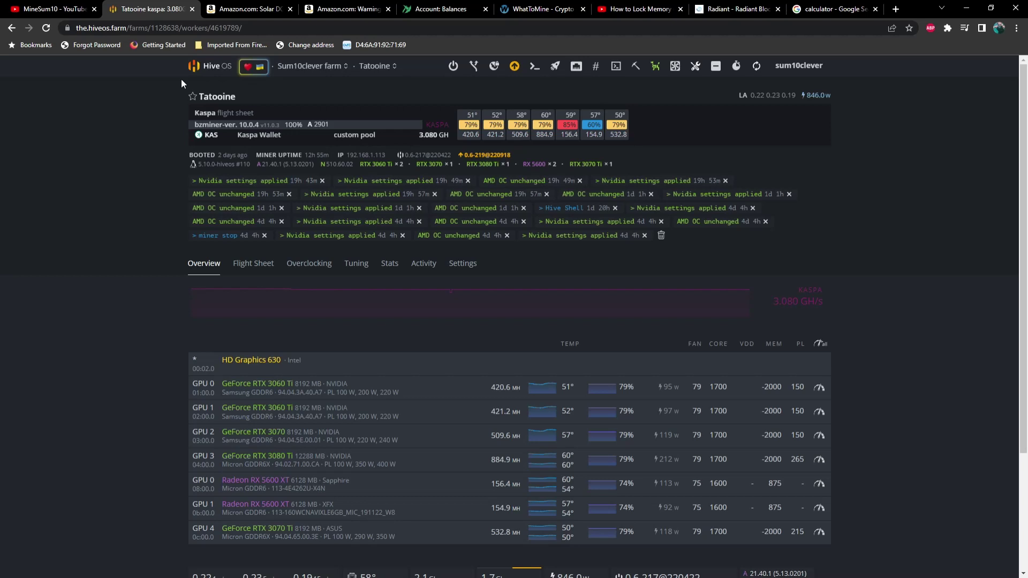
Show the $56.99 Solar DC Isolator Switch 1000V/32A product page.
{"action": "left_click", "coordinate": [252, 11]}
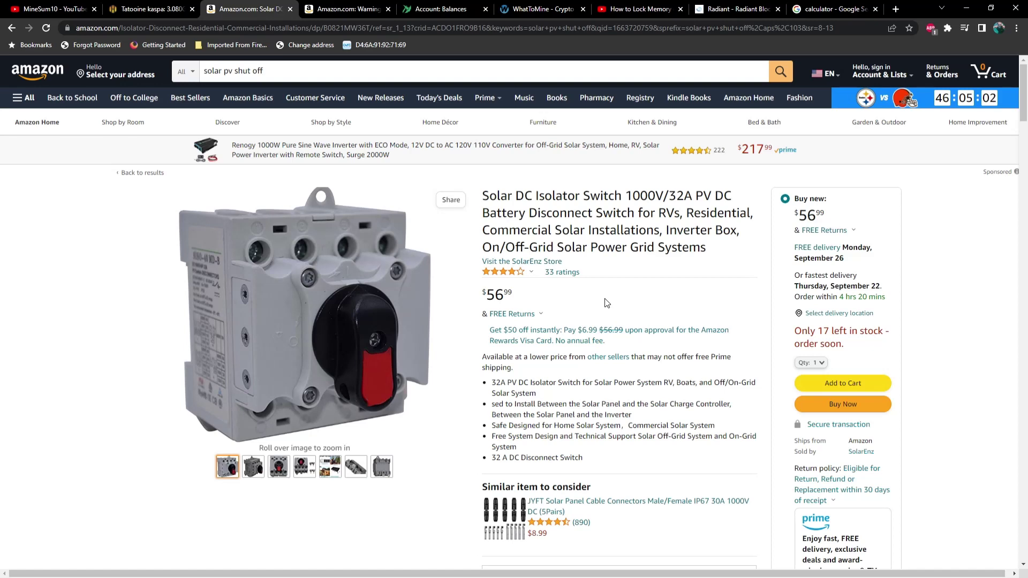
Scroll through the 'warning pv solar stickers' results and back up the list.
{"action": "left_click", "coordinate": [341, 8]}
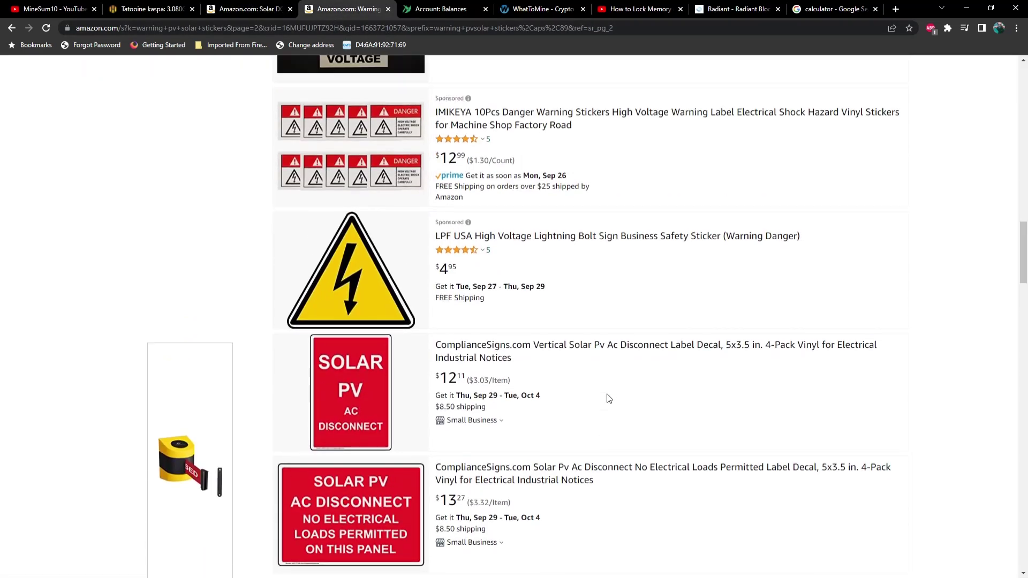
{"action": "scroll", "coordinate": [608, 399], "scroll_direction": "up", "scroll_amount": 3}
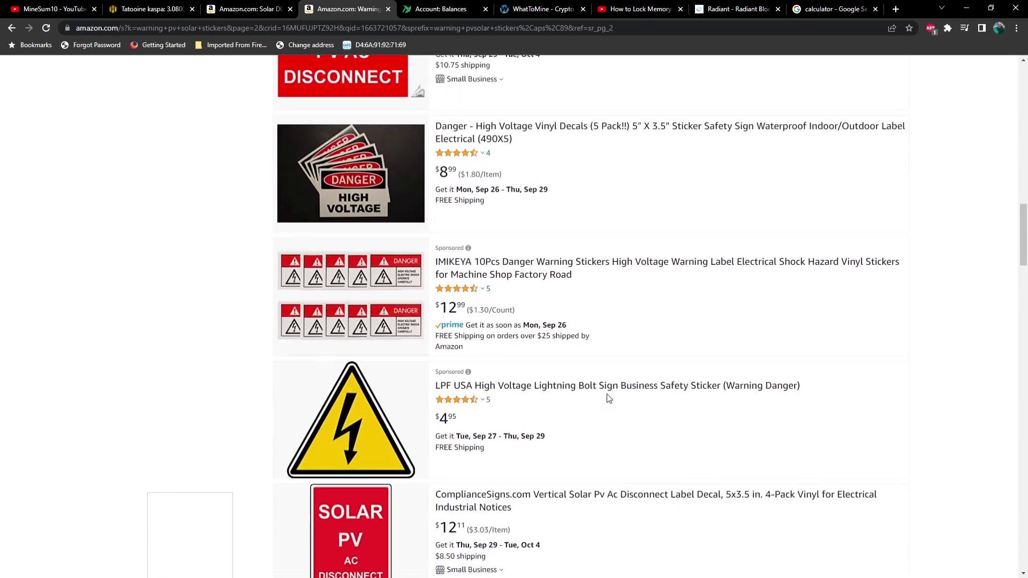
{"action": "scroll", "coordinate": [608, 399], "scroll_direction": "down", "scroll_amount": 4}
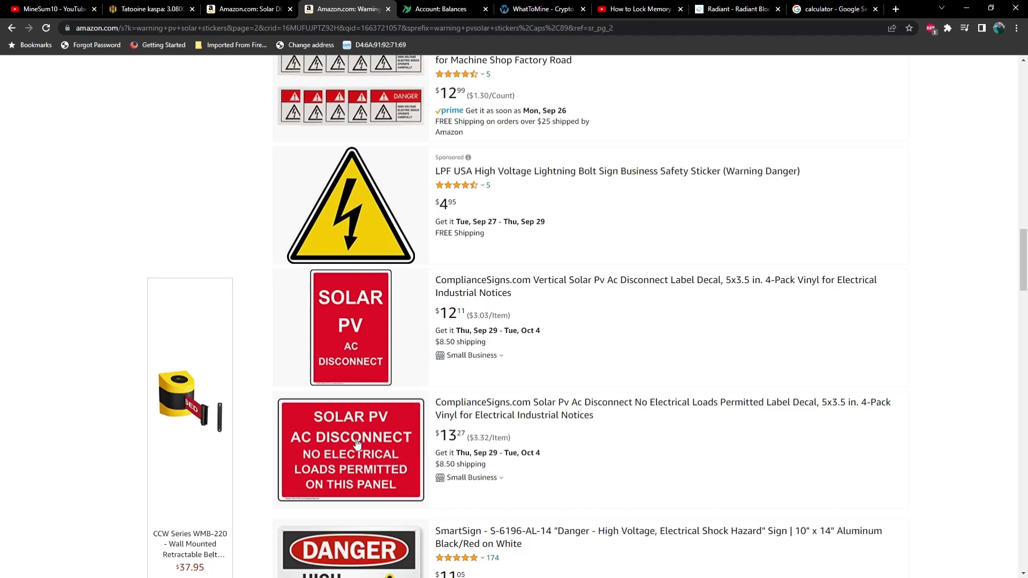
{"action": "scroll", "coordinate": [588, 391], "scroll_direction": "down", "scroll_amount": 2}
{"action": "scroll", "coordinate": [669, 336], "scroll_direction": "down", "scroll_amount": 2}
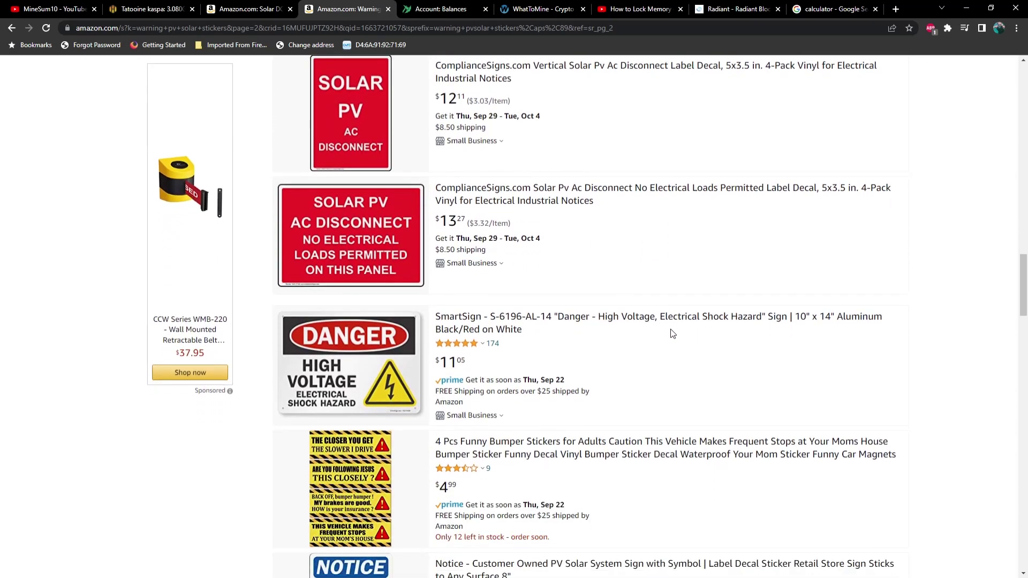
{"action": "scroll", "coordinate": [673, 334], "scroll_direction": "down", "scroll_amount": 2}
{"action": "scroll", "coordinate": [673, 333], "scroll_direction": "up", "scroll_amount": 1}
{"action": "scroll", "coordinate": [673, 333], "scroll_direction": "up", "scroll_amount": 9}
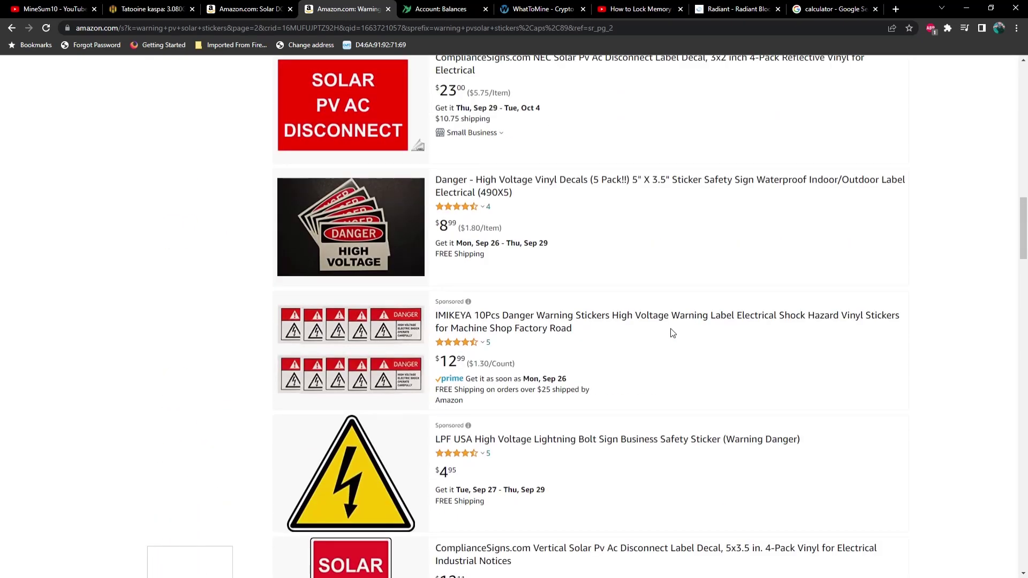
{"action": "scroll", "coordinate": [673, 334], "scroll_direction": "up", "scroll_amount": 20}
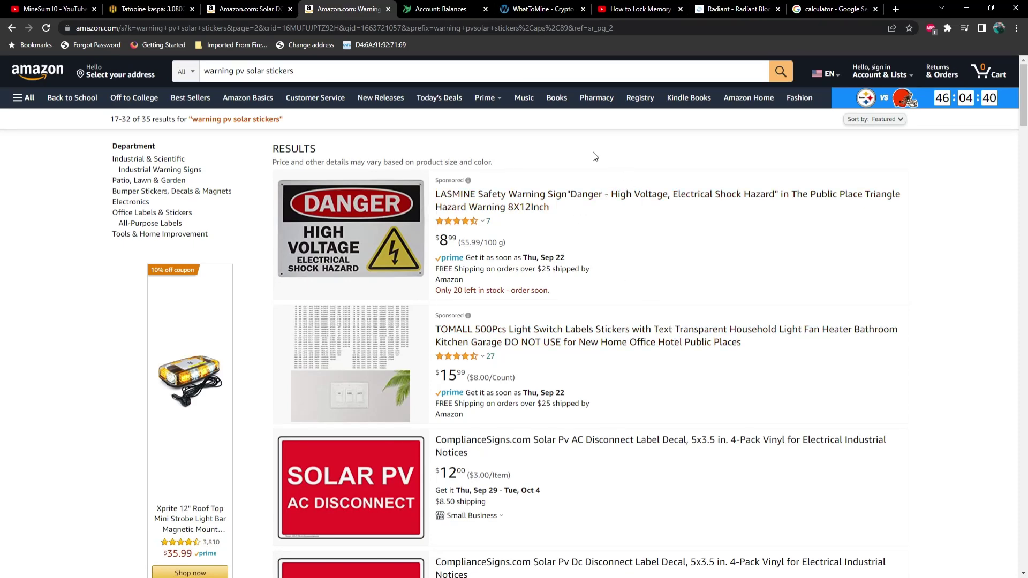
Review the Kaspa rows in WhatToMine's kHeavyHash profitability table, then scroll back up.
{"action": "left_click", "coordinate": [536, 9]}
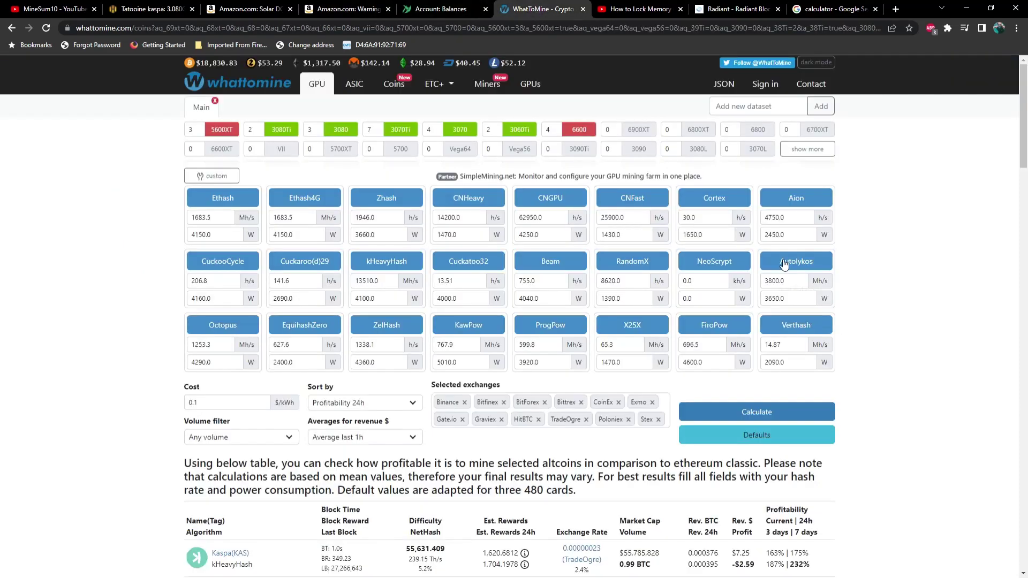
{"action": "scroll", "coordinate": [784, 263], "scroll_direction": "down", "scroll_amount": 3}
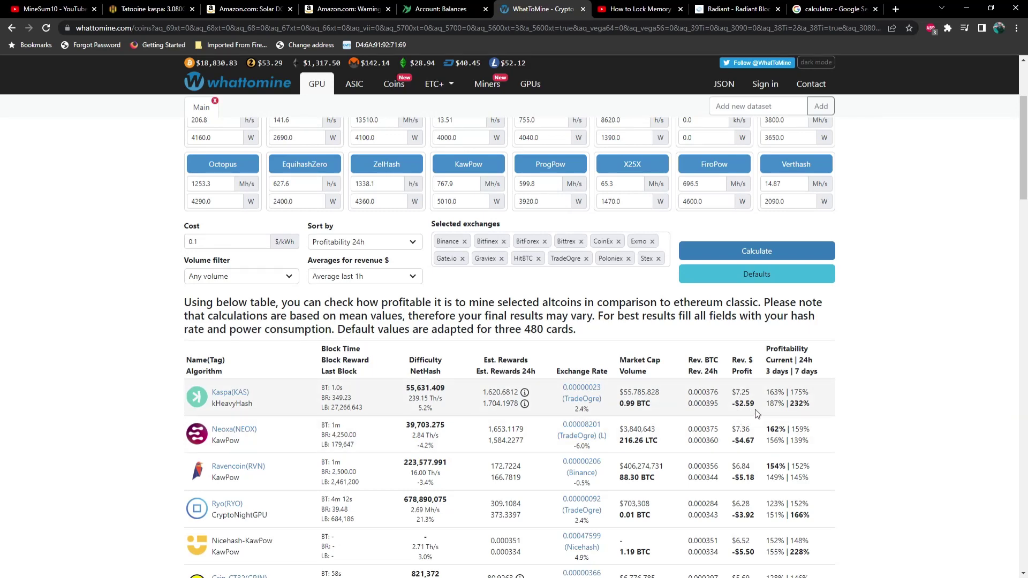
{"action": "scroll", "coordinate": [757, 413], "scroll_direction": "up", "scroll_amount": 2}
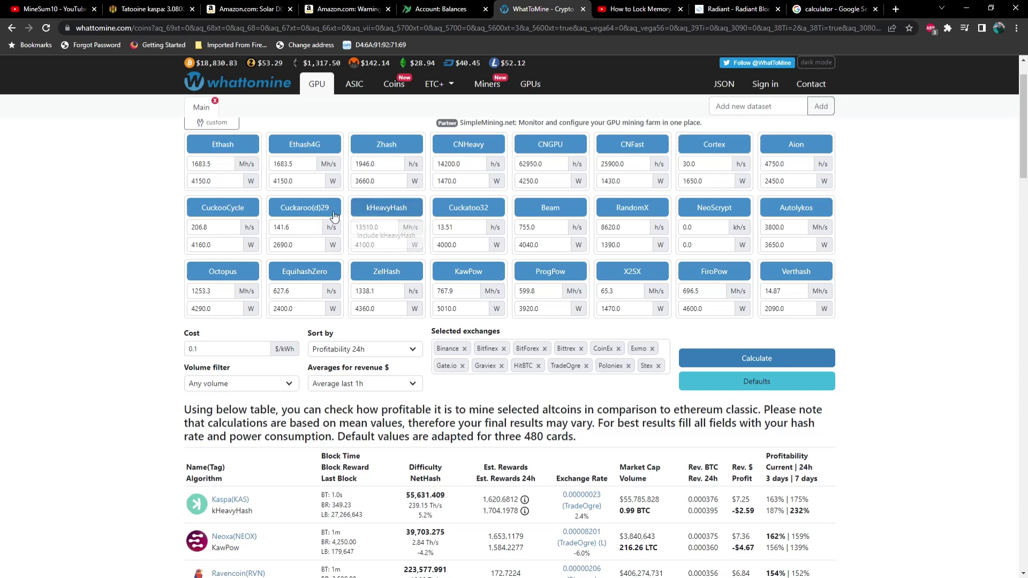
{"action": "scroll", "coordinate": [379, 234], "scroll_direction": "up", "scroll_amount": 1}
Open the main farm's workers in Hive OS and toggle its 2.888 kW consumption to daily cost.
{"action": "left_click", "coordinate": [158, 16]}
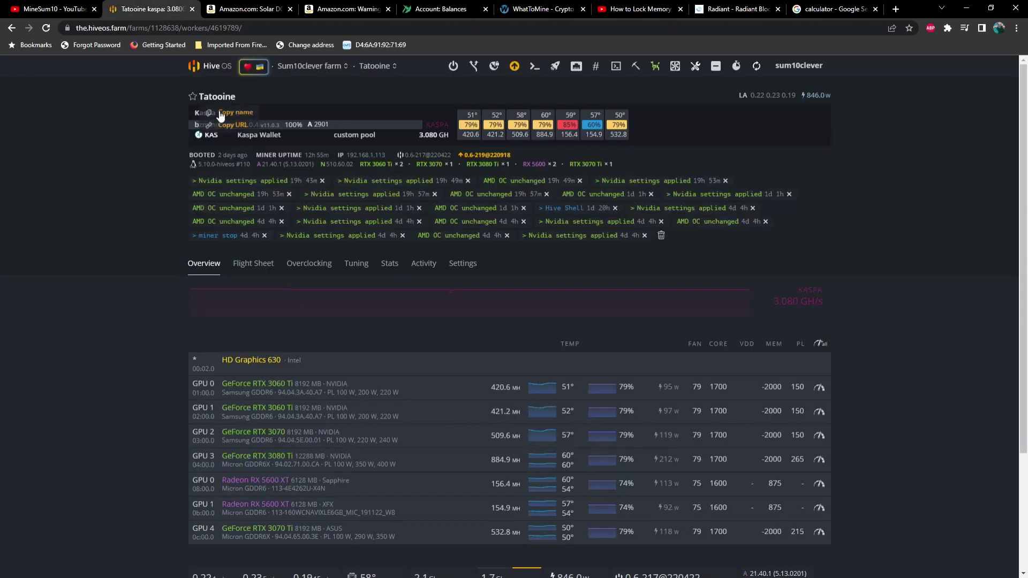
{"action": "left_click", "coordinate": [209, 75]}
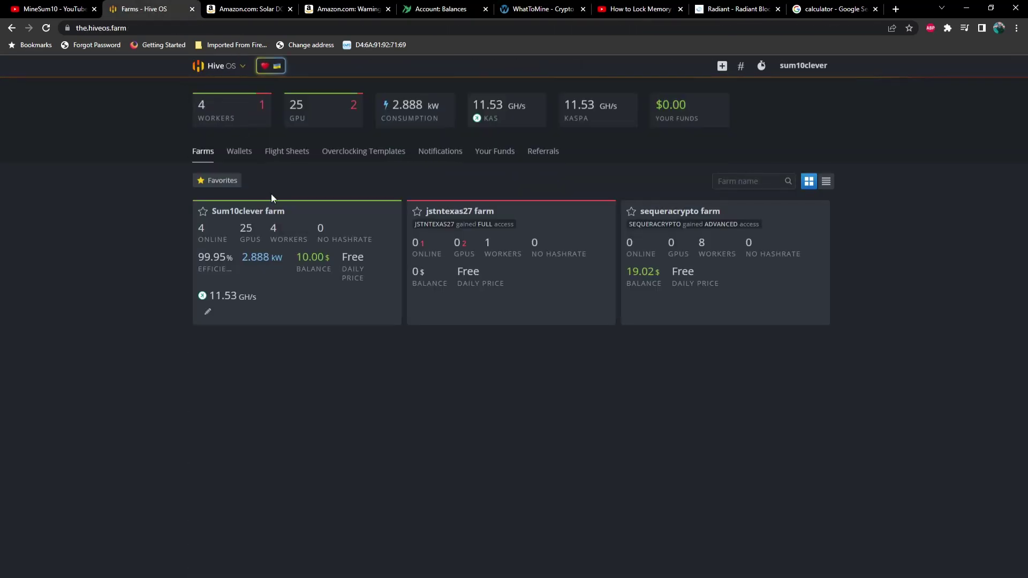
{"action": "left_click", "coordinate": [275, 227]}
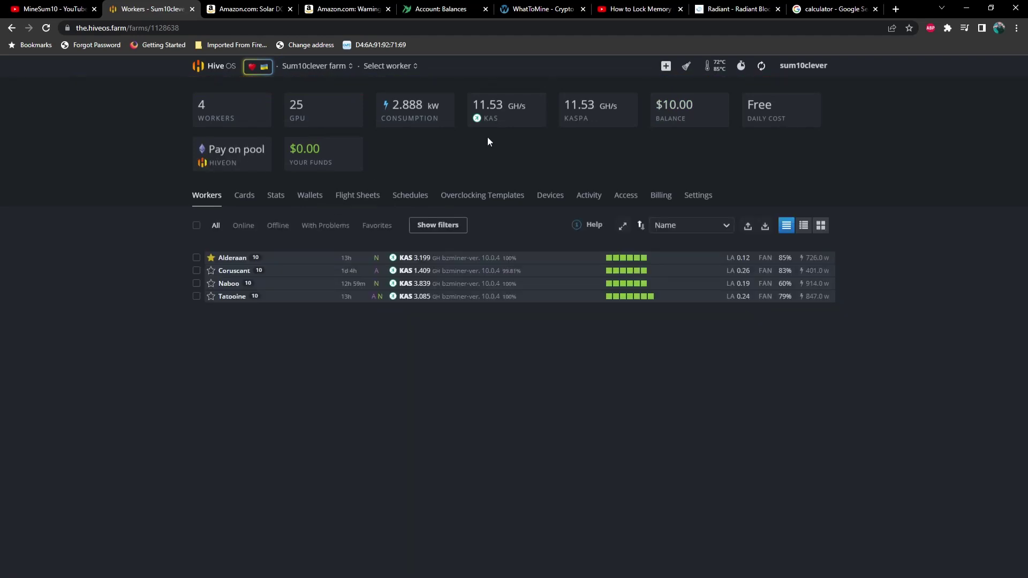
{"action": "left_click", "coordinate": [428, 126]}
Compare the farm's workers overview with the WhatToMine calculator, ending on WhatToMine.
{"action": "left_click", "coordinate": [547, 14]}
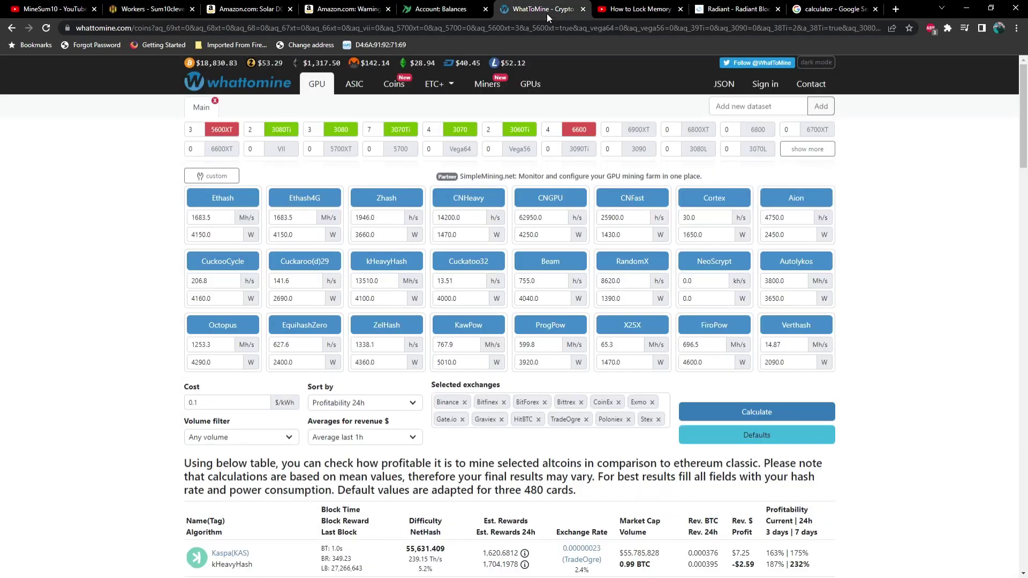
{"action": "left_click", "coordinate": [139, 7]}
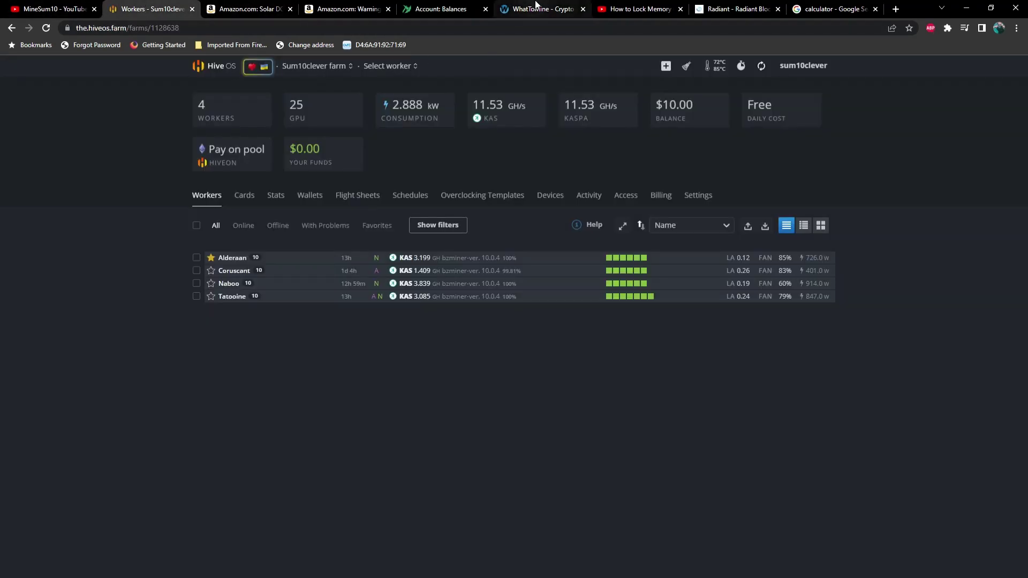
{"action": "left_click", "coordinate": [535, 8]}
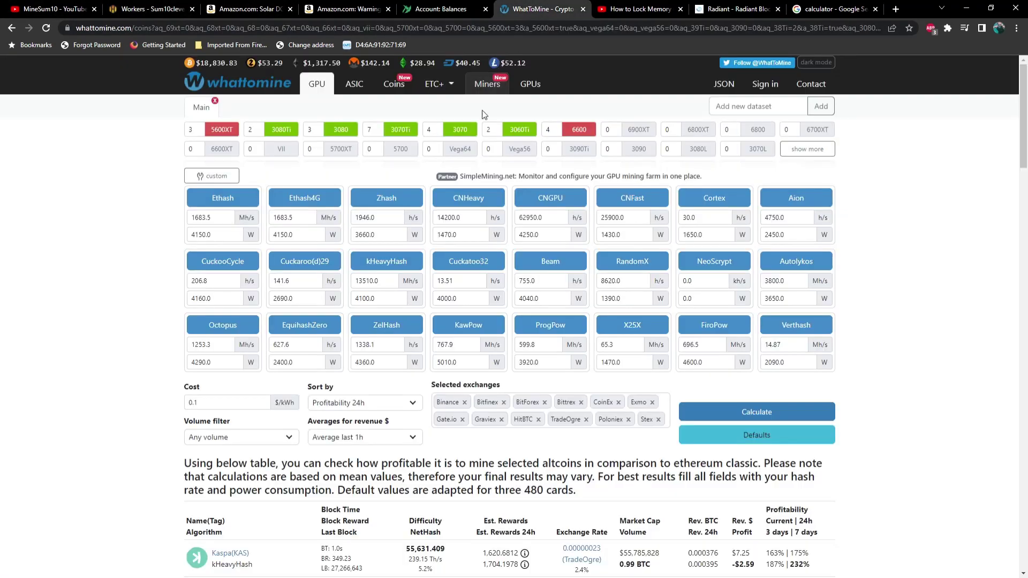
Replace the kHeavyHash hashrate with 11530 Mh/s and move on to its power value.
{"action": "double_click", "coordinate": [372, 280]}
{"action": "type", "text": "1153"}
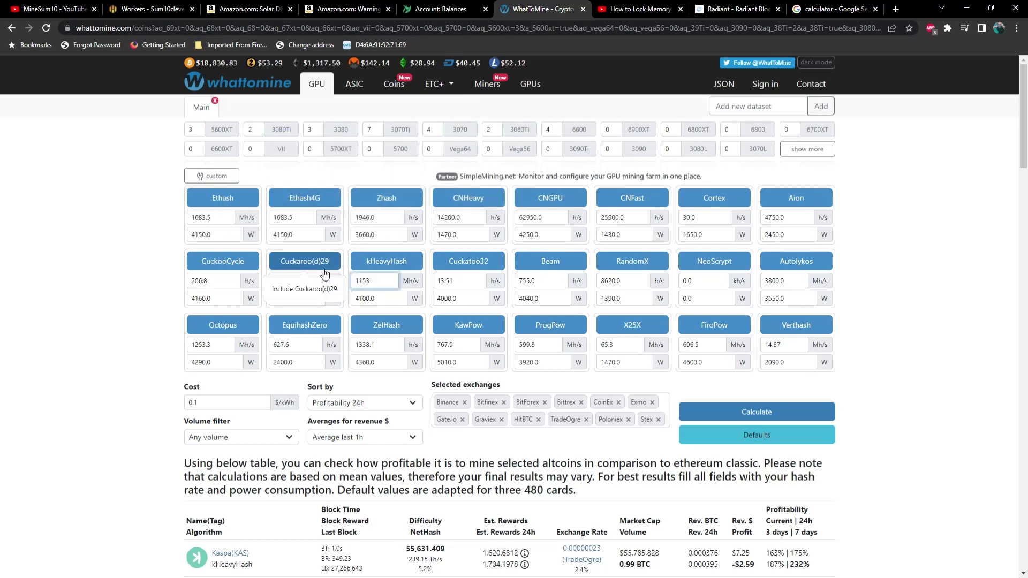
{"action": "type", "text": "0"}
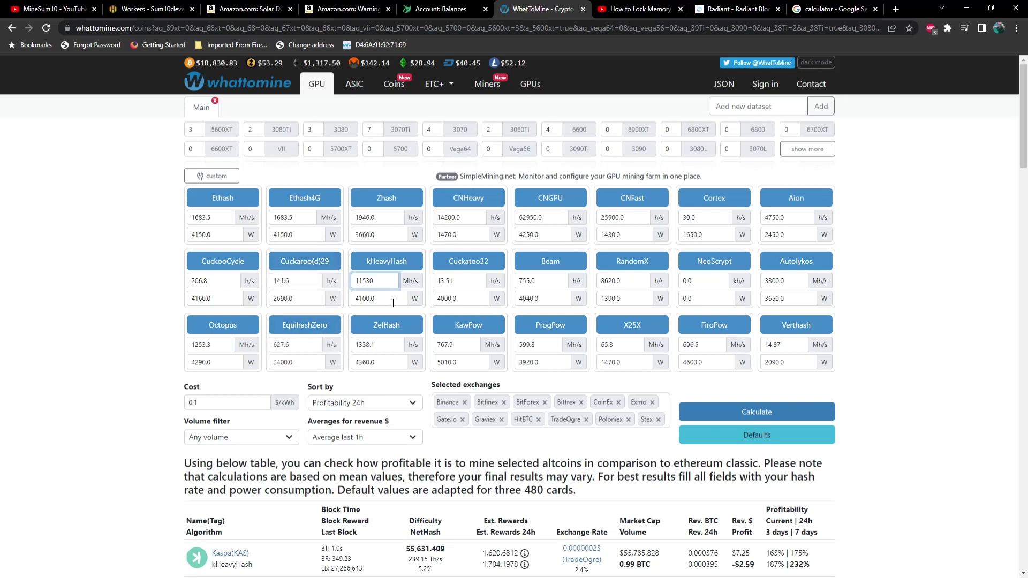
{"action": "key", "text": "Tab"}
{"action": "scroll", "coordinate": [535, 407], "scroll_direction": "down", "scroll_amount": 1}
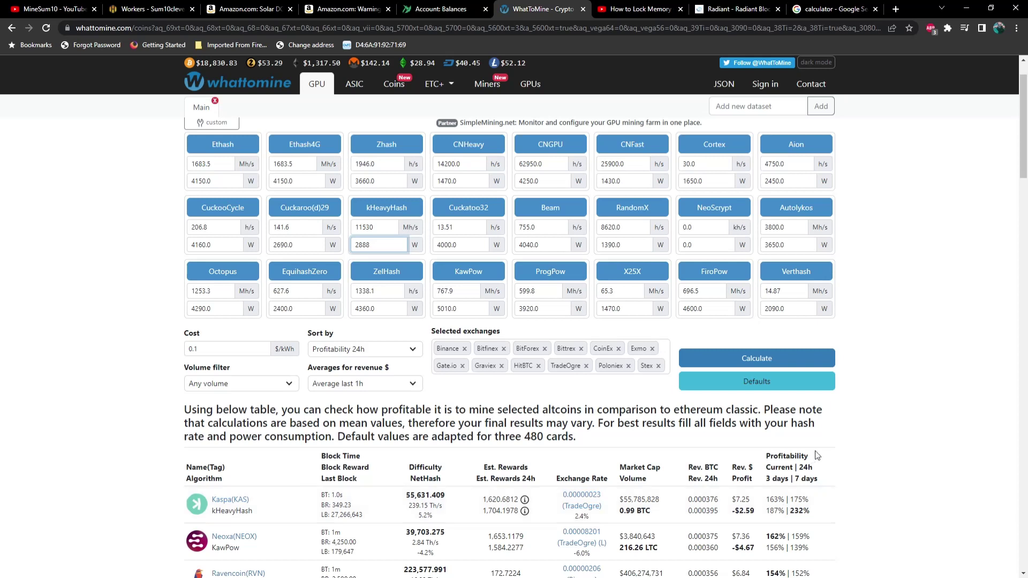
Recalculate and scroll to Kaspa's new $6.14 revenue and -$0.79 daily profit.
{"action": "left_click", "coordinate": [796, 359]}
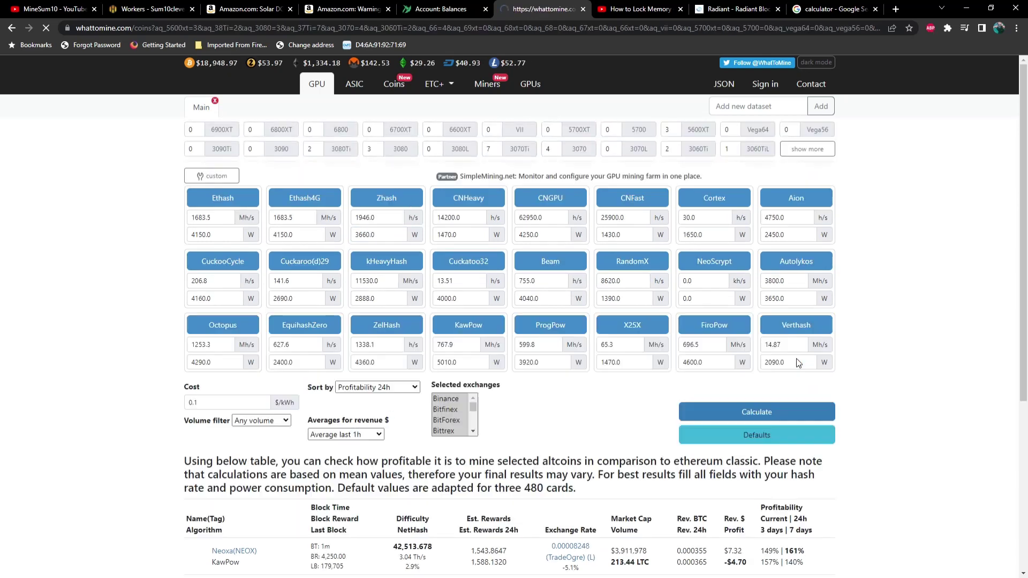
{"action": "scroll", "coordinate": [886, 403], "scroll_direction": "down", "scroll_amount": 1}
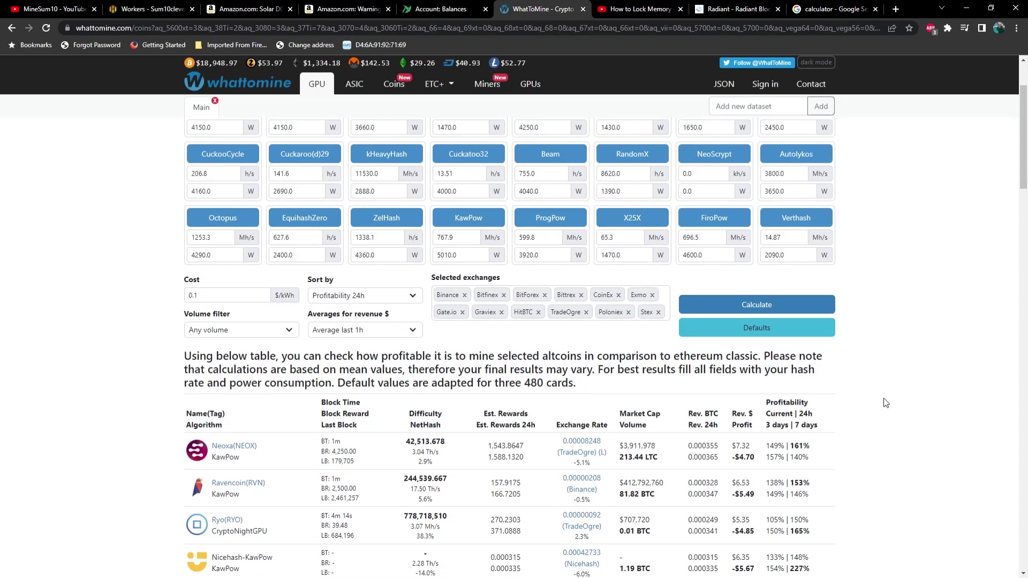
{"action": "scroll", "coordinate": [435, 206], "scroll_direction": "down", "scroll_amount": 3}
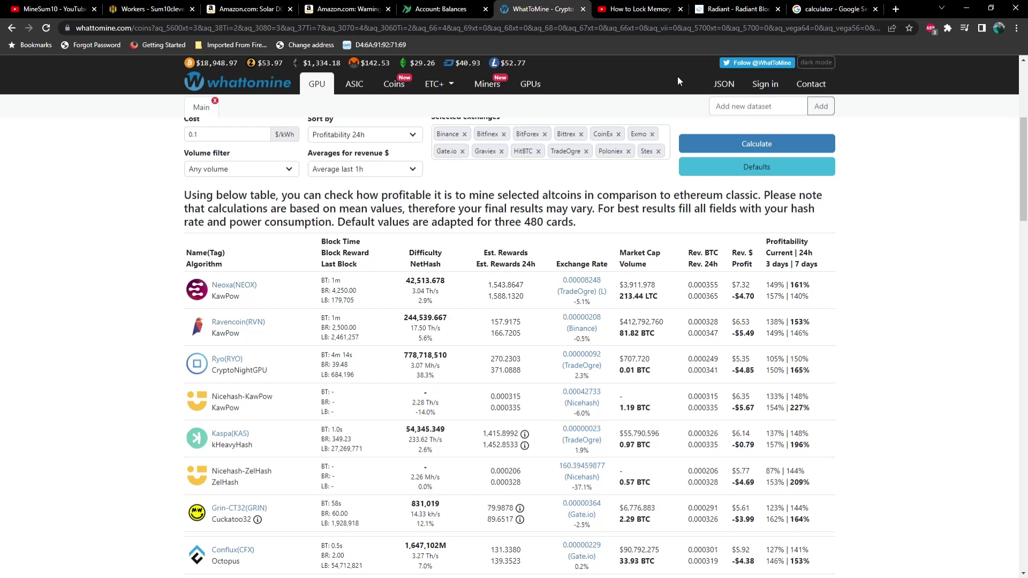
Go to the Radiant L1 site and follow its documents link to the GitHub whitepaper folder.
{"action": "left_click", "coordinate": [714, 12]}
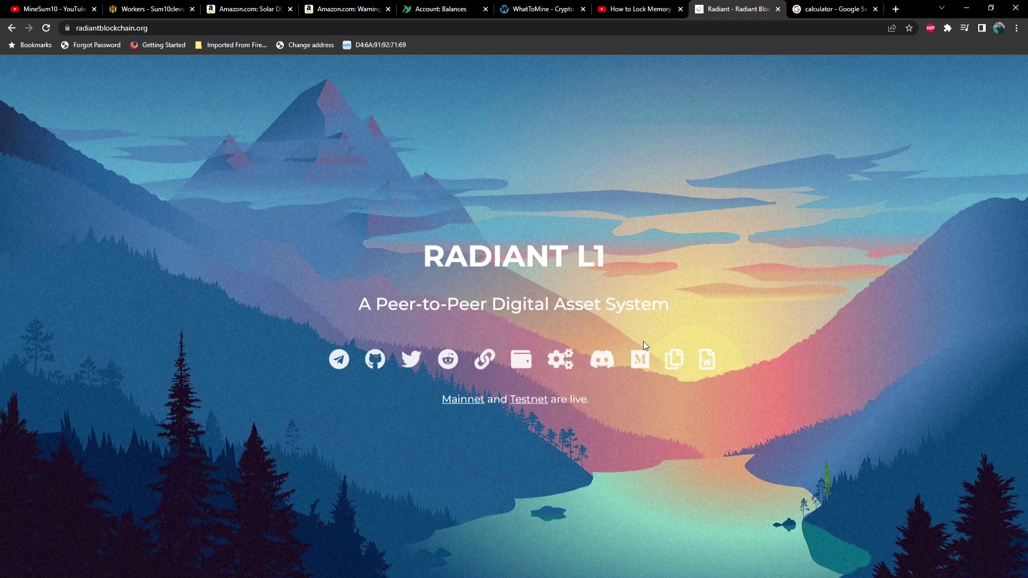
{"action": "left_click", "coordinate": [673, 361]}
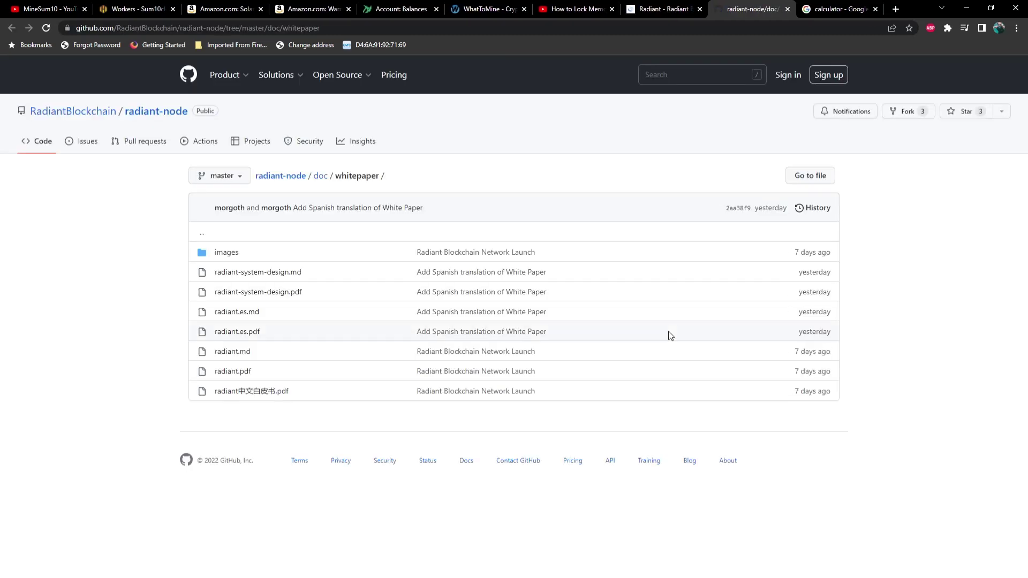